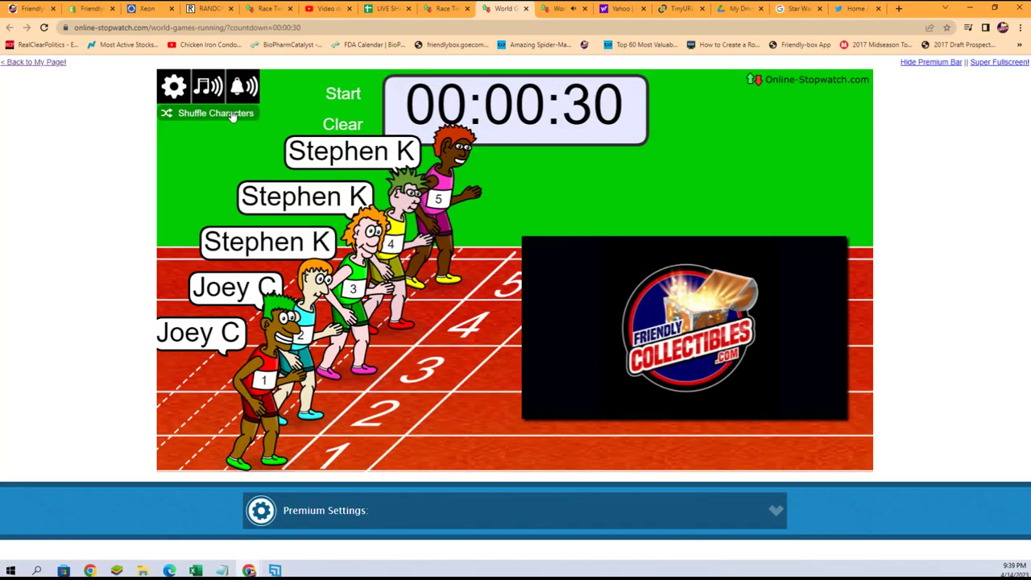
Shuffle the runners twice, run the 30-second race, and show the results leaderboard.
{"action": "left_click", "coordinate": [228, 115]}
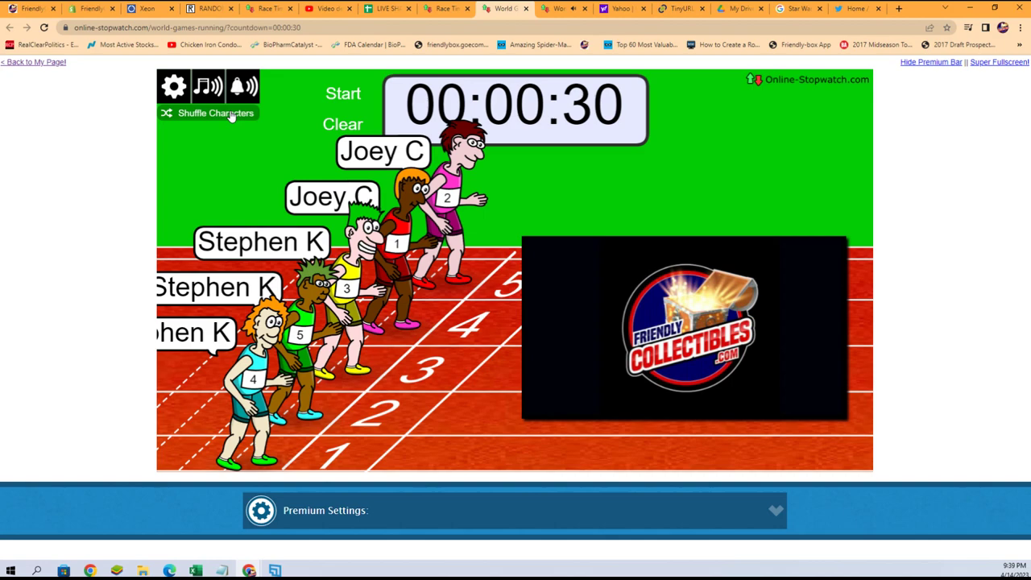
{"action": "left_click", "coordinate": [231, 116]}
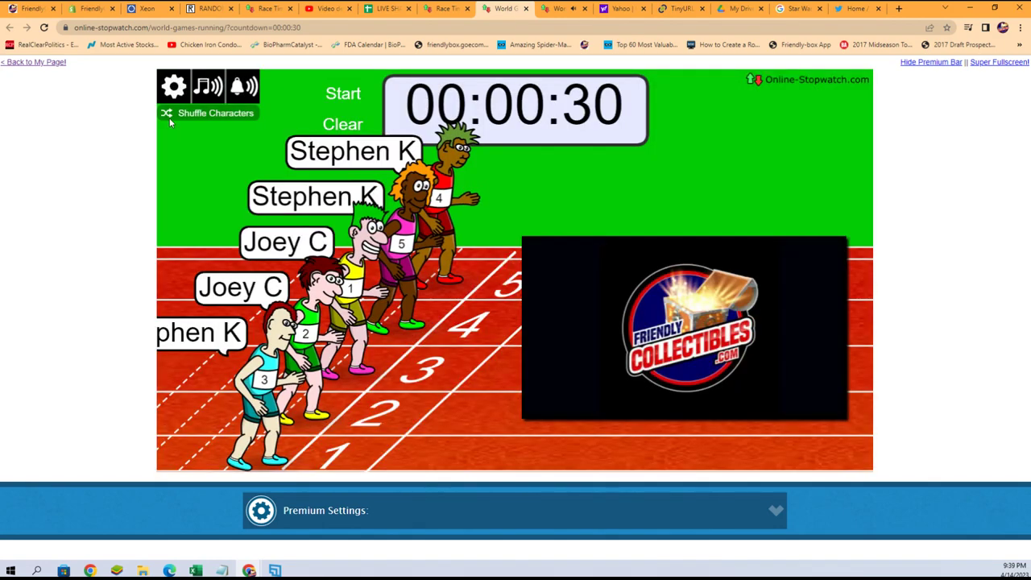
{"action": "left_click", "coordinate": [326, 97]}
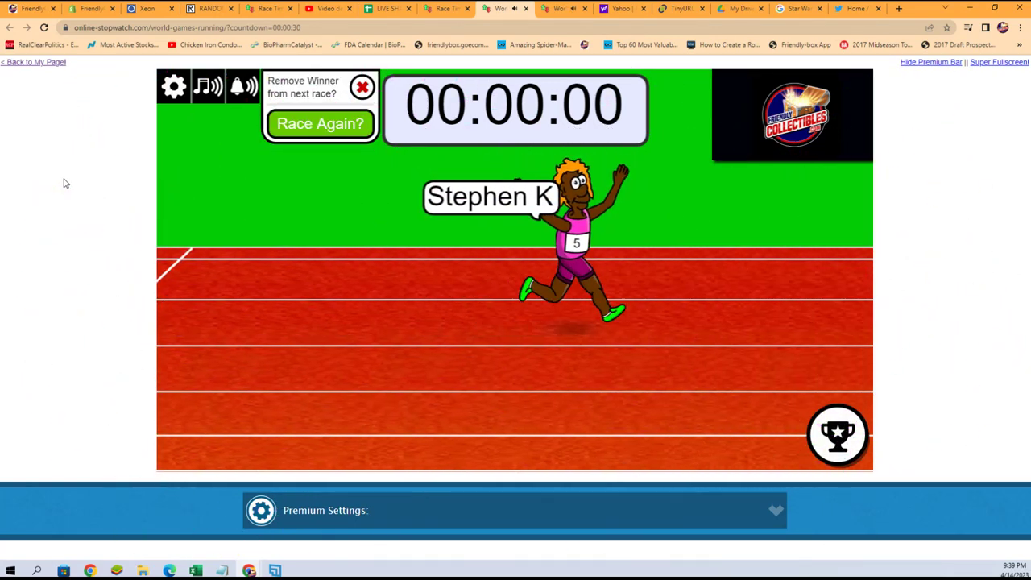
{"action": "left_click", "coordinate": [833, 433]}
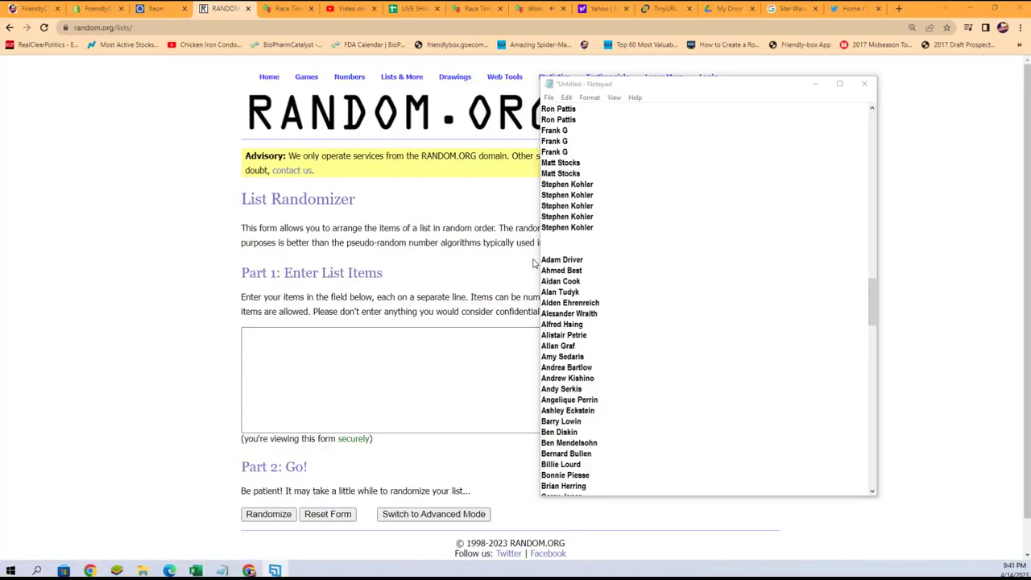
Copy the Star Wars autograph names from Notepad into the List Randomizer box.
{"action": "mouse_move", "coordinate": [540, 260]}
{"action": "left_mouse_down"}
{"action": "mouse_move", "coordinate": [566, 486]}
{"action": "mouse_move", "coordinate": [541, 484]}
{"action": "left_mouse_up"}
{"action": "left_click_drag", "start_coordinate": [567, 448], "coordinate": [642, 399]}
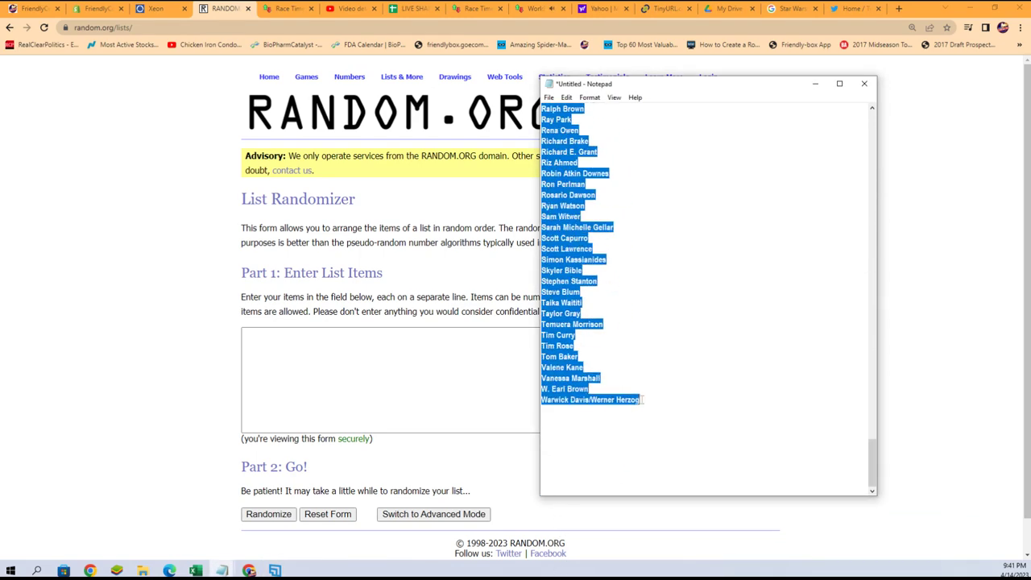
{"action": "right_click", "coordinate": [566, 374]}
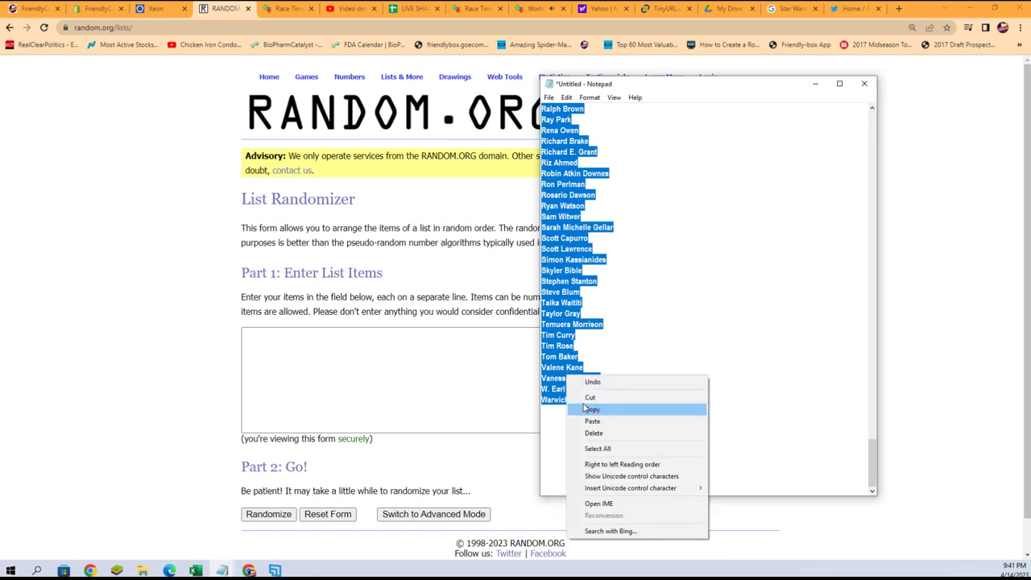
{"action": "left_click", "coordinate": [585, 408]}
{"action": "left_click", "coordinate": [441, 377]}
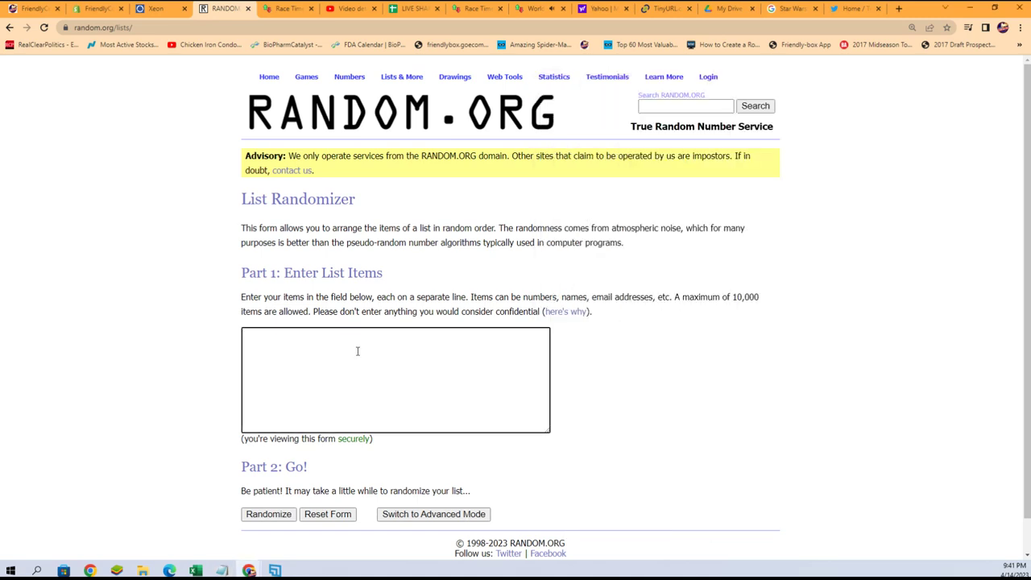
{"action": "key", "text": "ctrl+v"}
Randomize the 136 autograph names and scroll through the shuffled results.
{"action": "left_click_drag", "start_coordinate": [546, 411], "coordinate": [545, 335]}
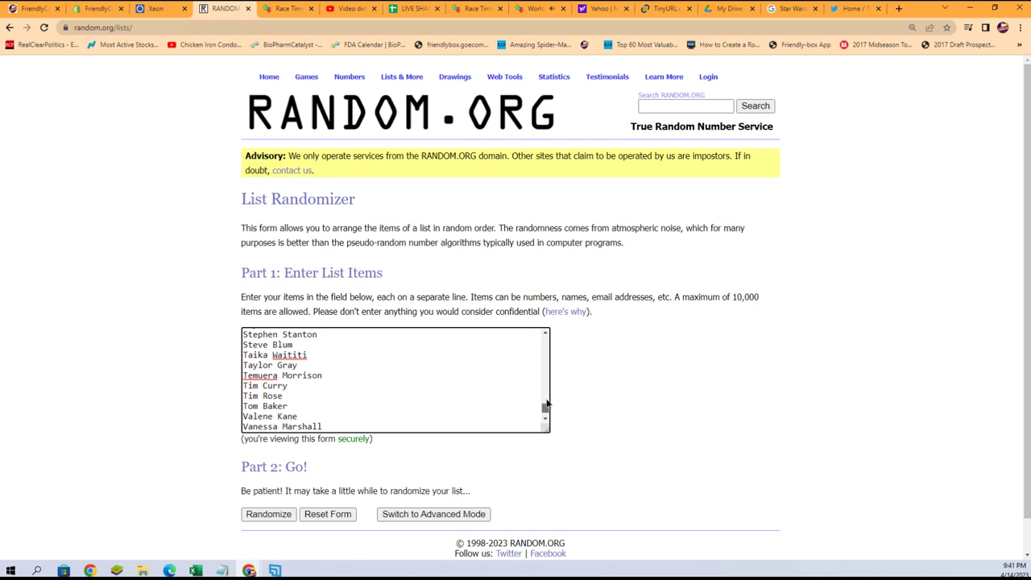
{"action": "scroll", "coordinate": [540, 386], "scroll_direction": "down", "scroll_amount": 15}
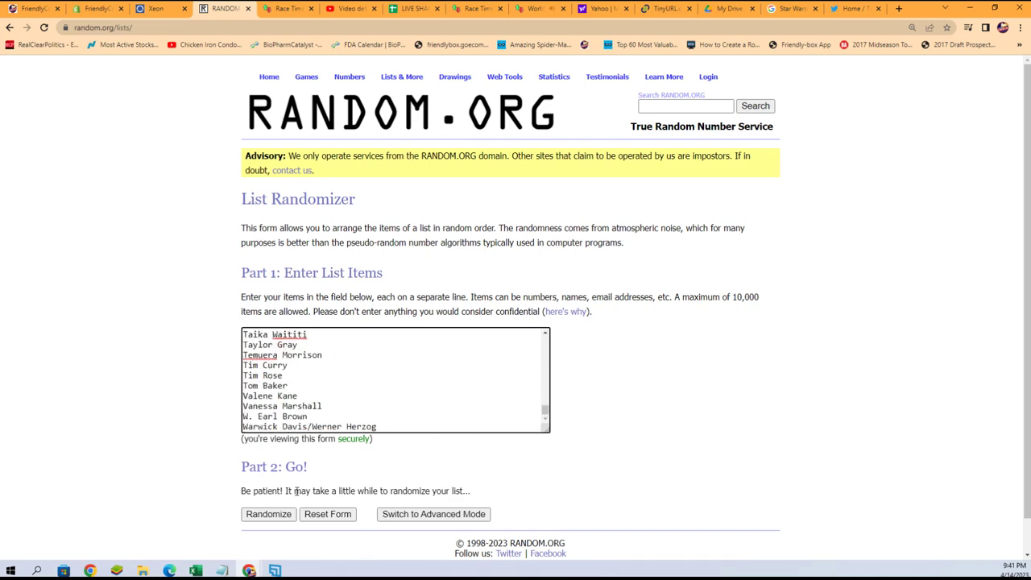
{"action": "left_click", "coordinate": [269, 514]}
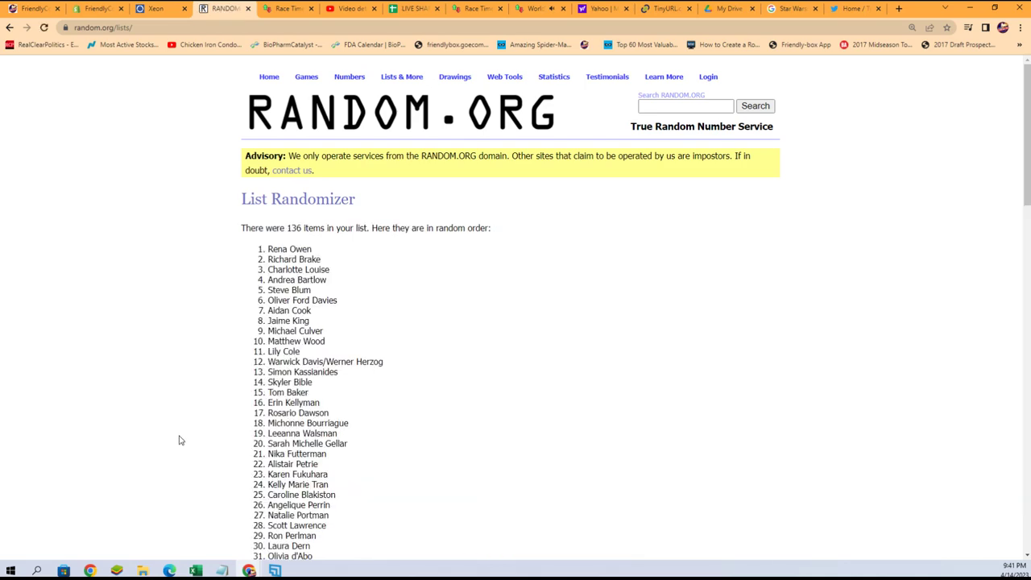
{"action": "scroll", "coordinate": [181, 440], "scroll_direction": "down", "scroll_amount": 3}
{"action": "scroll", "coordinate": [180, 427], "scroll_direction": "down", "scroll_amount": 5}
{"action": "scroll", "coordinate": [179, 414], "scroll_direction": "down", "scroll_amount": 5}
{"action": "scroll", "coordinate": [182, 408], "scroll_direction": "down", "scroll_amount": 2}
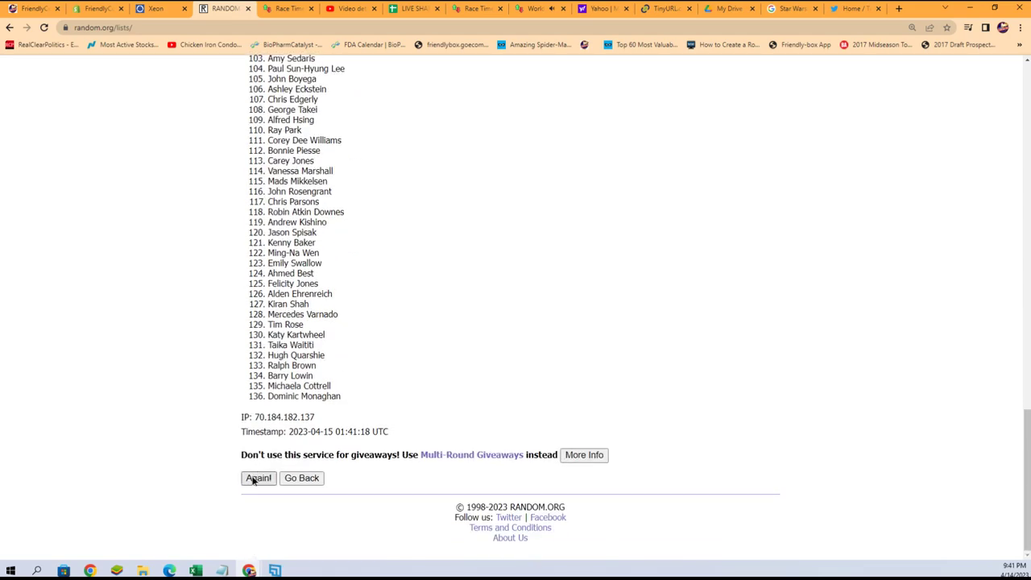
{"action": "scroll", "coordinate": [172, 449], "scroll_direction": "down", "scroll_amount": 5}
{"action": "scroll", "coordinate": [189, 421], "scroll_direction": "down", "scroll_amount": 5}
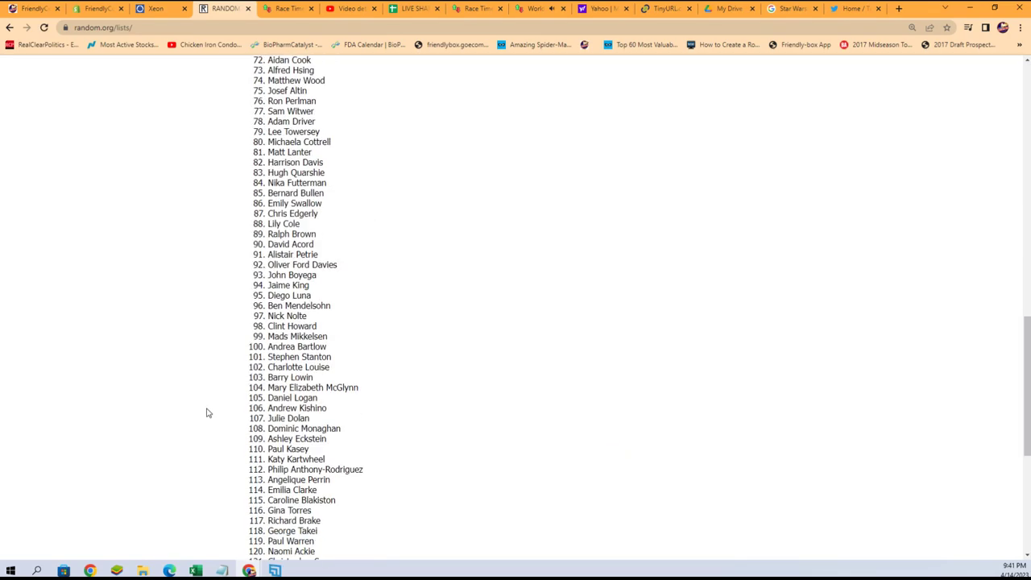
{"action": "scroll", "coordinate": [207, 412], "scroll_direction": "down", "scroll_amount": 3}
{"action": "scroll", "coordinate": [226, 428], "scroll_direction": "down", "scroll_amount": 2}
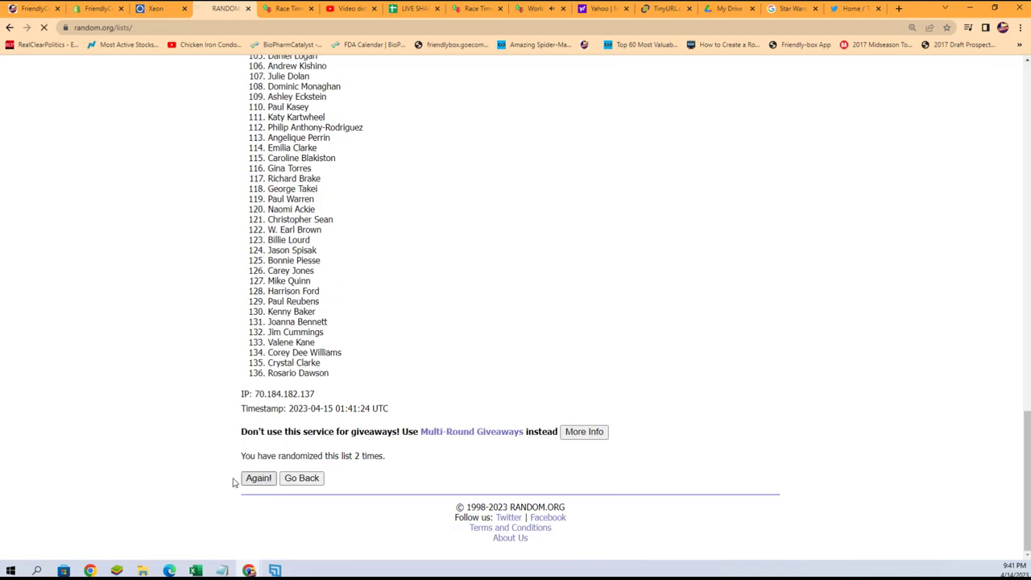
{"action": "scroll", "coordinate": [201, 467], "scroll_direction": "down", "scroll_amount": 7}
{"action": "scroll", "coordinate": [207, 449], "scroll_direction": "down", "scroll_amount": 2}
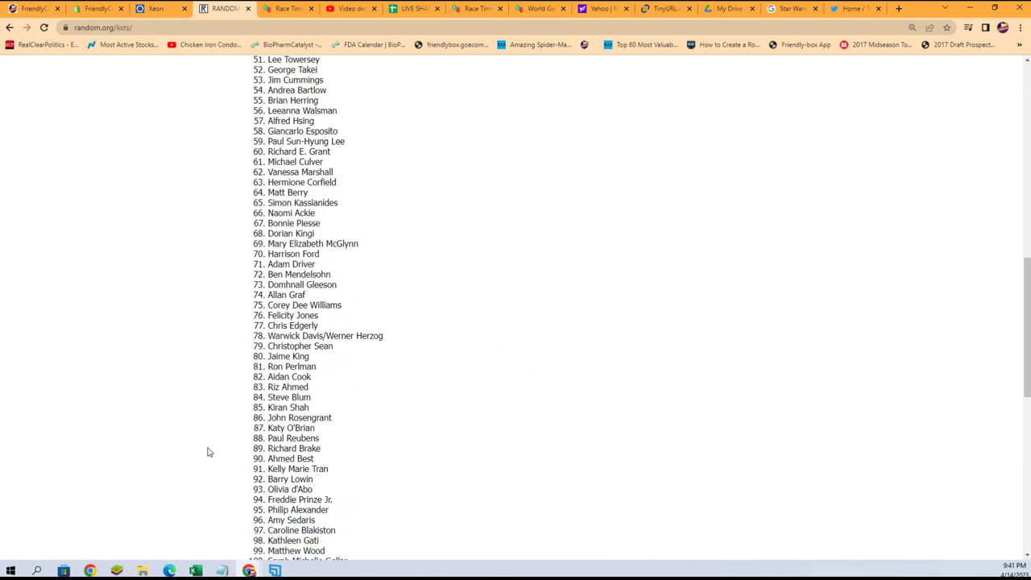
{"action": "scroll", "coordinate": [234, 455], "scroll_direction": "down", "scroll_amount": 5}
{"action": "scroll", "coordinate": [263, 459], "scroll_direction": "down", "scroll_amount": 2}
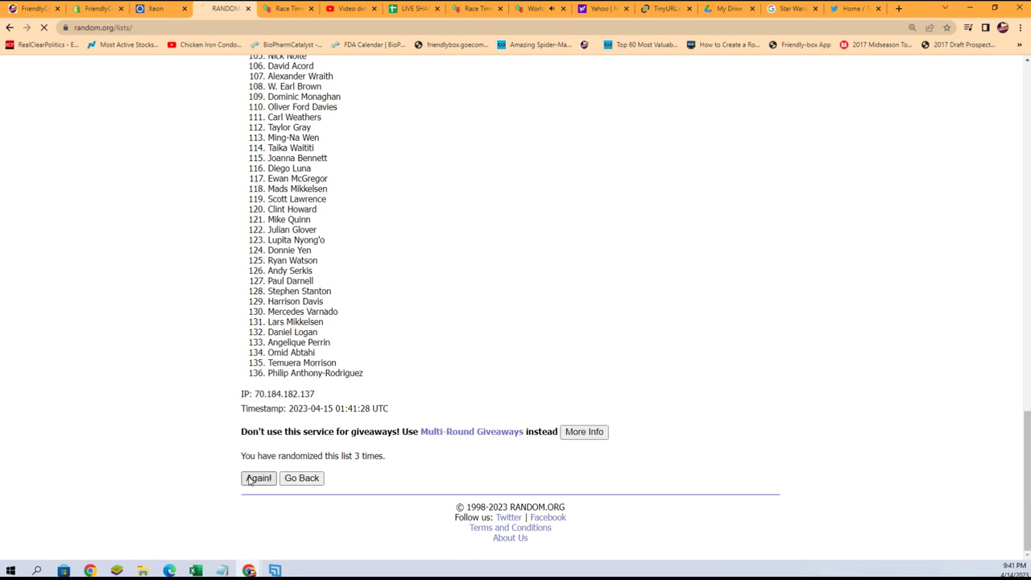
{"action": "scroll", "coordinate": [212, 463], "scroll_direction": "down", "scroll_amount": 6}
{"action": "scroll", "coordinate": [214, 457], "scroll_direction": "down", "scroll_amount": 6}
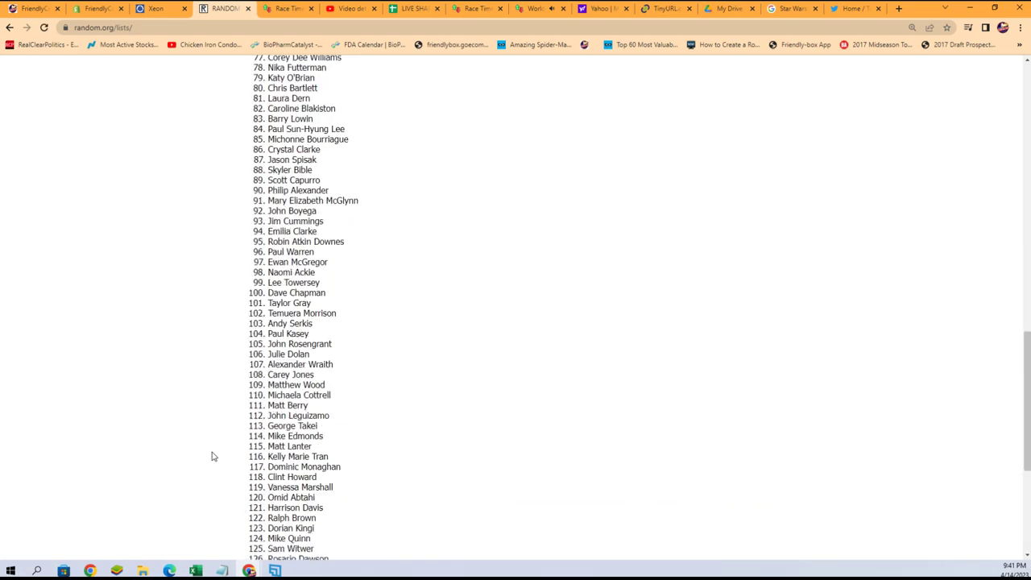
{"action": "scroll", "coordinate": [213, 455], "scroll_direction": "down", "scroll_amount": 3}
{"action": "scroll", "coordinate": [242, 463], "scroll_direction": "down", "scroll_amount": 1}
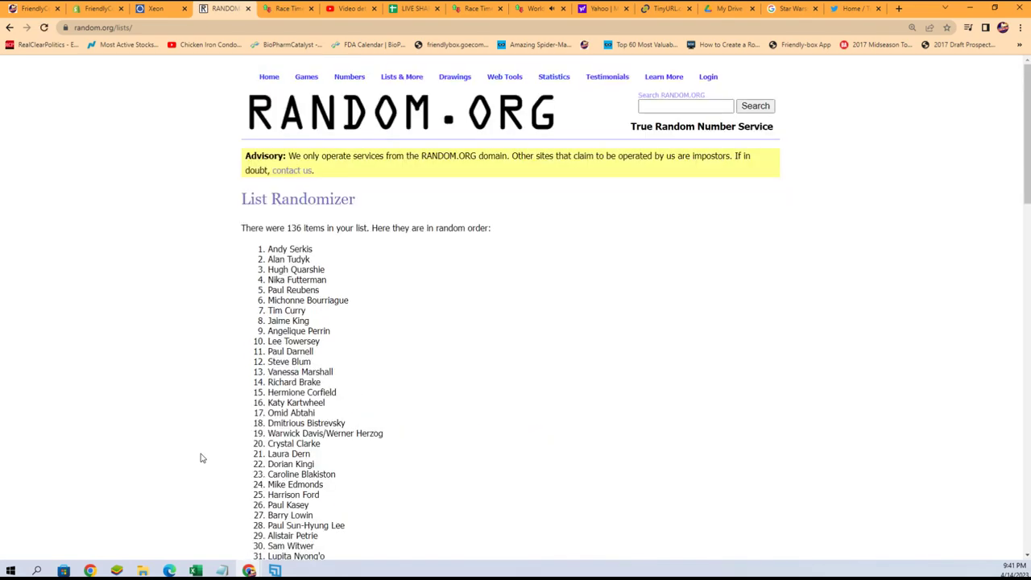
{"action": "scroll", "coordinate": [201, 456], "scroll_direction": "down", "scroll_amount": 4}
{"action": "scroll", "coordinate": [221, 449], "scroll_direction": "down", "scroll_amount": 6}
{"action": "scroll", "coordinate": [242, 451], "scroll_direction": "down", "scroll_amount": 5}
{"action": "scroll", "coordinate": [232, 460], "scroll_direction": "down", "scroll_amount": 2}
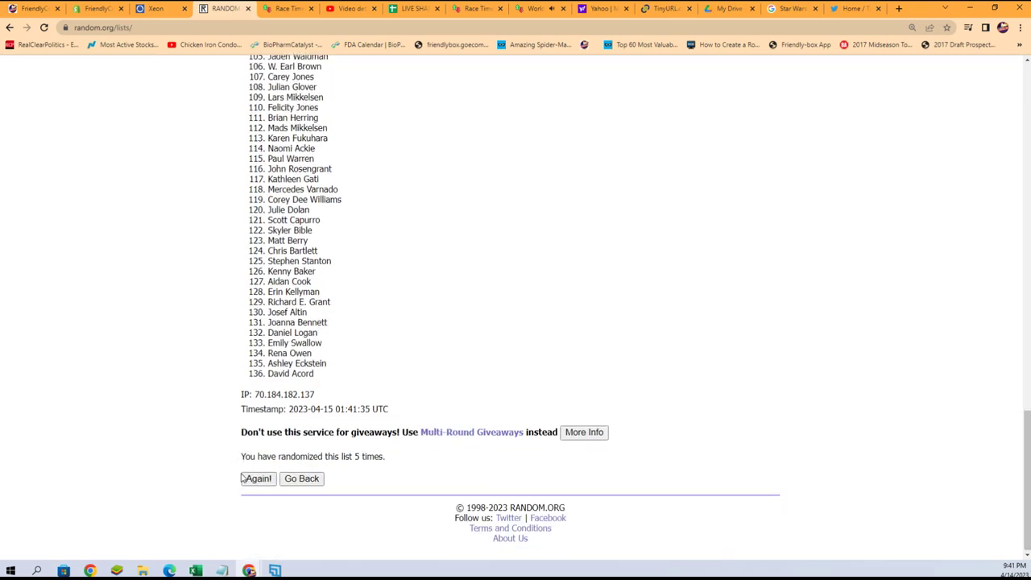
{"action": "scroll", "coordinate": [207, 454], "scroll_direction": "down", "scroll_amount": 5}
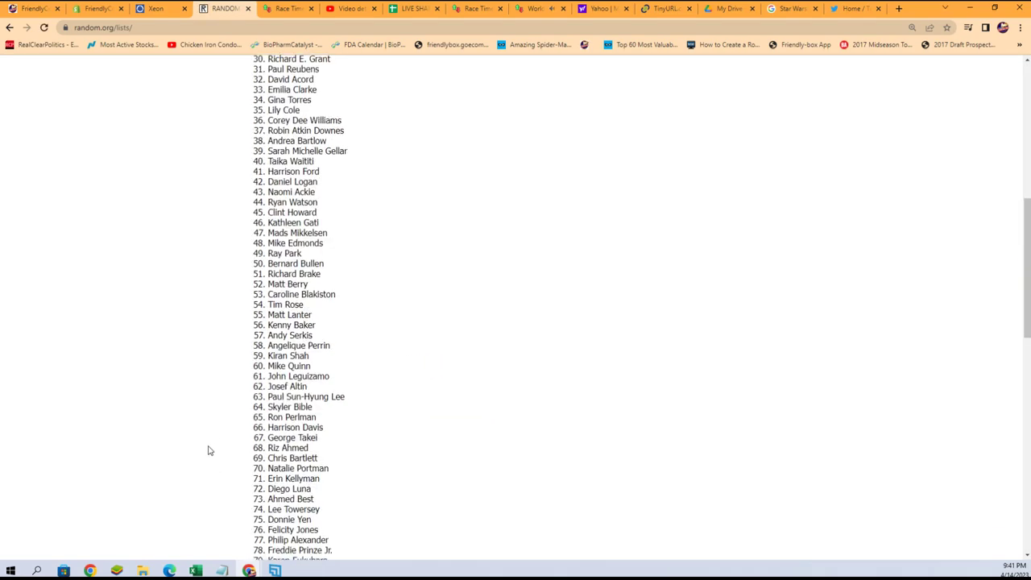
{"action": "scroll", "coordinate": [209, 451], "scroll_direction": "down", "scroll_amount": 6}
{"action": "scroll", "coordinate": [209, 453], "scroll_direction": "down", "scroll_amount": 4}
{"action": "scroll", "coordinate": [209, 453], "scroll_direction": "down", "scroll_amount": 1}
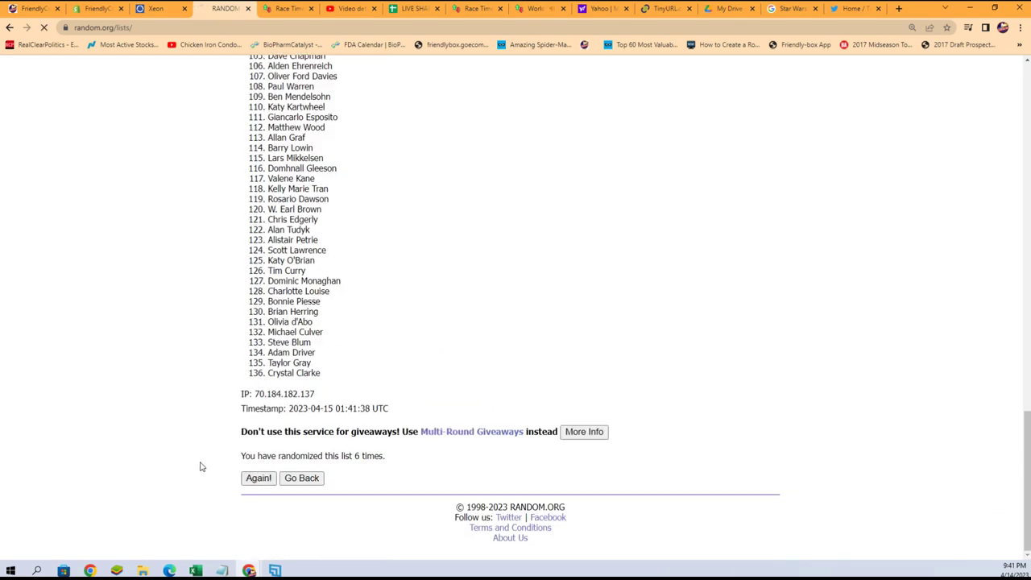
{"action": "scroll", "coordinate": [198, 465], "scroll_direction": "down", "scroll_amount": 6}
{"action": "scroll", "coordinate": [198, 456], "scroll_direction": "down", "scroll_amount": 3}
{"action": "scroll", "coordinate": [199, 457], "scroll_direction": "down", "scroll_amount": 2}
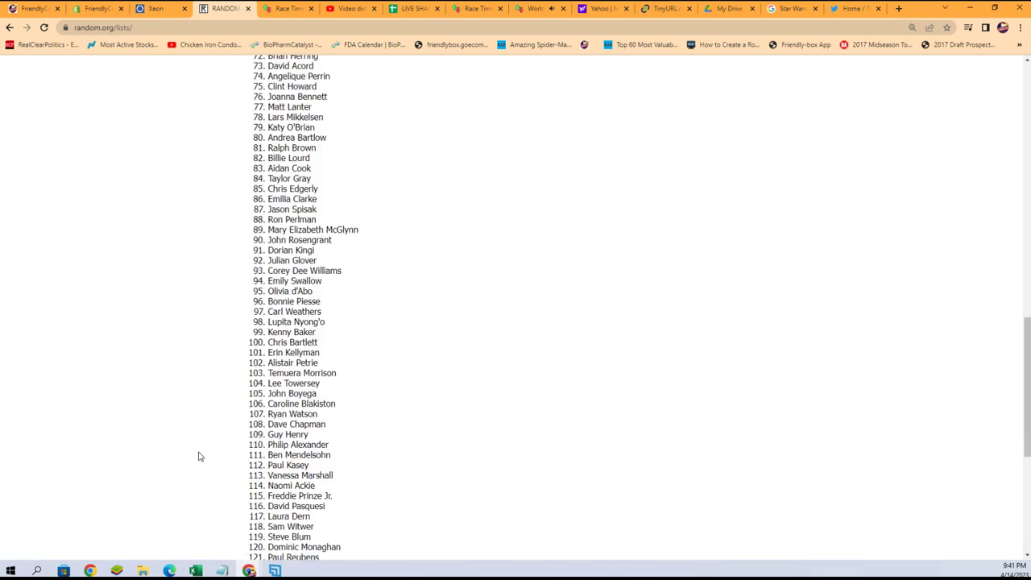
{"action": "scroll", "coordinate": [205, 451], "scroll_direction": "down", "scroll_amount": 4}
Copy the whole randomized autograph name list from Random.org.
{"action": "left_click_drag", "start_coordinate": [332, 399], "coordinate": [274, 44]}
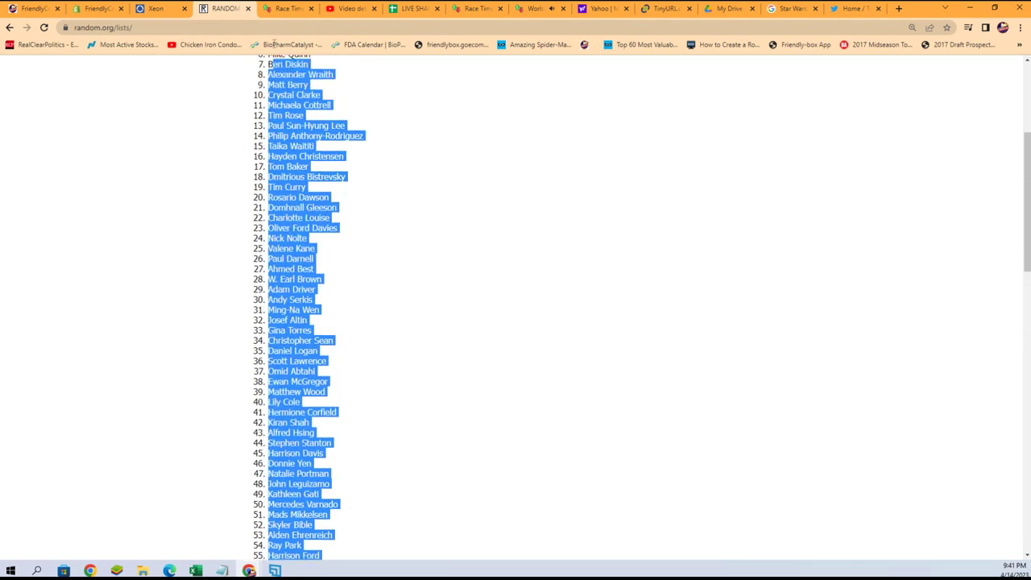
{"action": "mouse_move", "coordinate": [274, 44]}
{"action": "left_mouse_down"}
{"action": "mouse_move", "coordinate": [261, 280]}
{"action": "mouse_move", "coordinate": [266, 258]}
{"action": "left_mouse_up"}
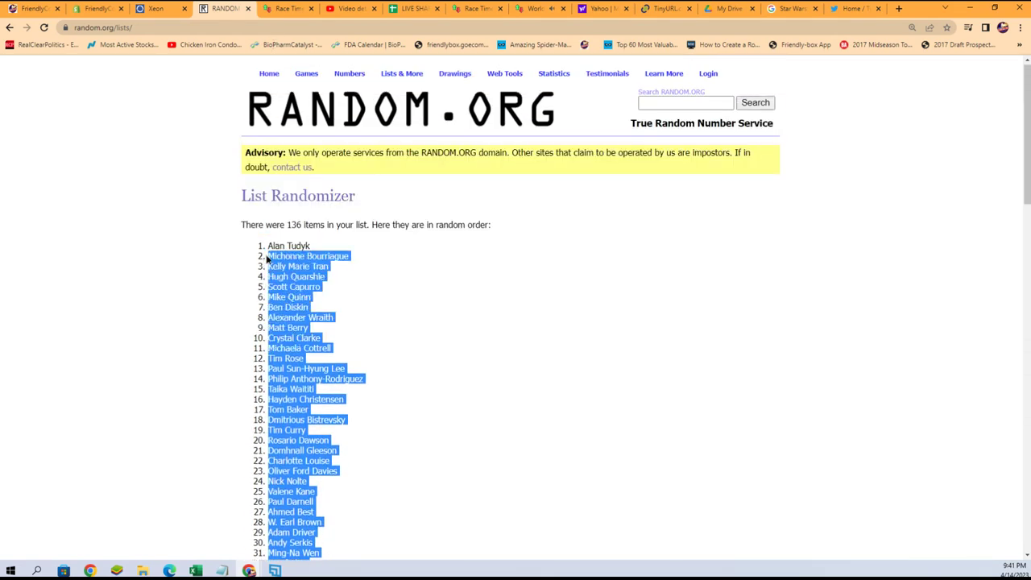
{"action": "right_click", "coordinate": [285, 256]}
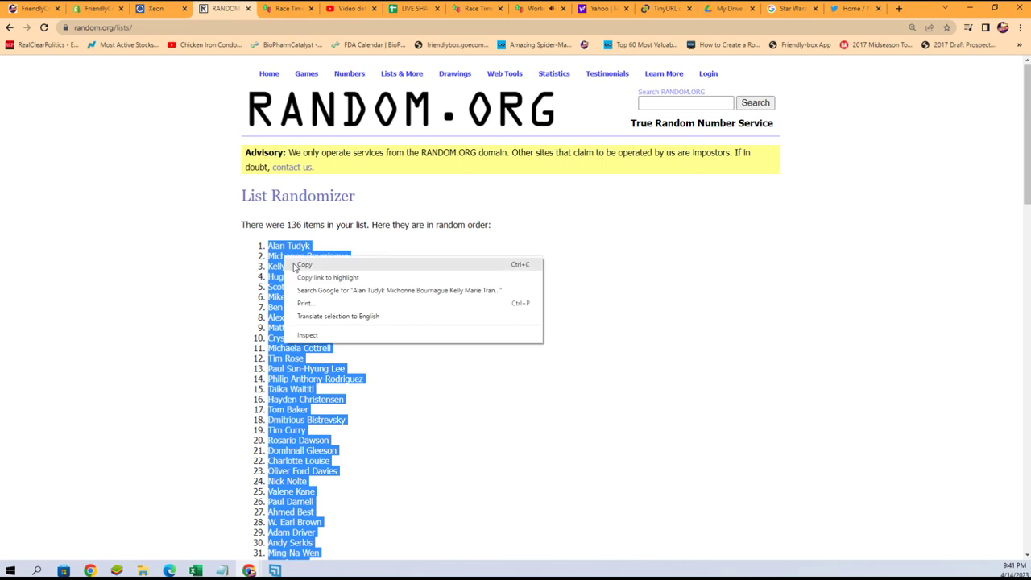
{"action": "left_click", "coordinate": [296, 266]}
In a new workbook, add 'Owners' and 'Checklist Characters' headers and widen both columns.
{"action": "key", "text": "alt+Tab"}
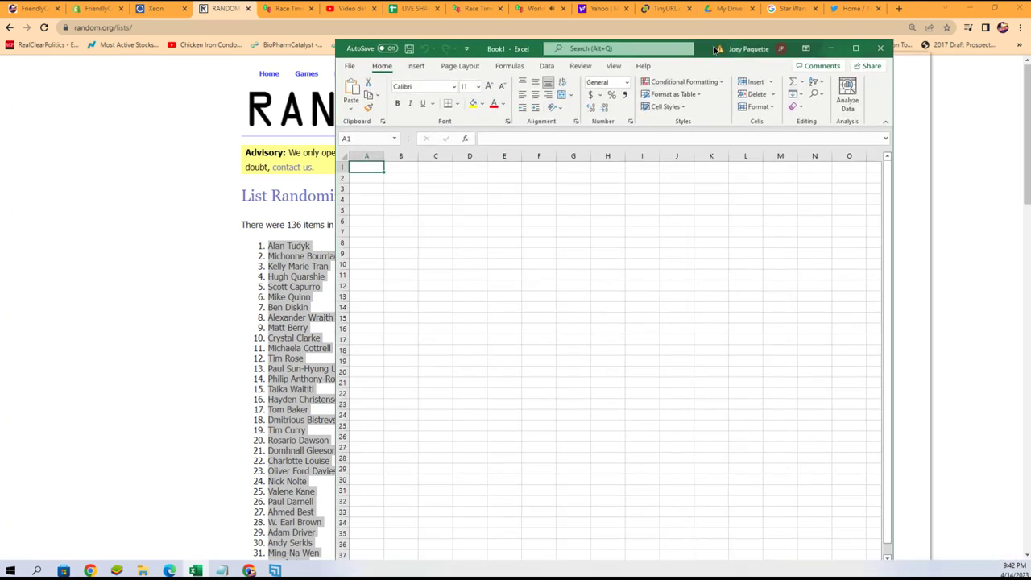
{"action": "left_click_drag", "start_coordinate": [703, 46], "coordinate": [589, 39]}
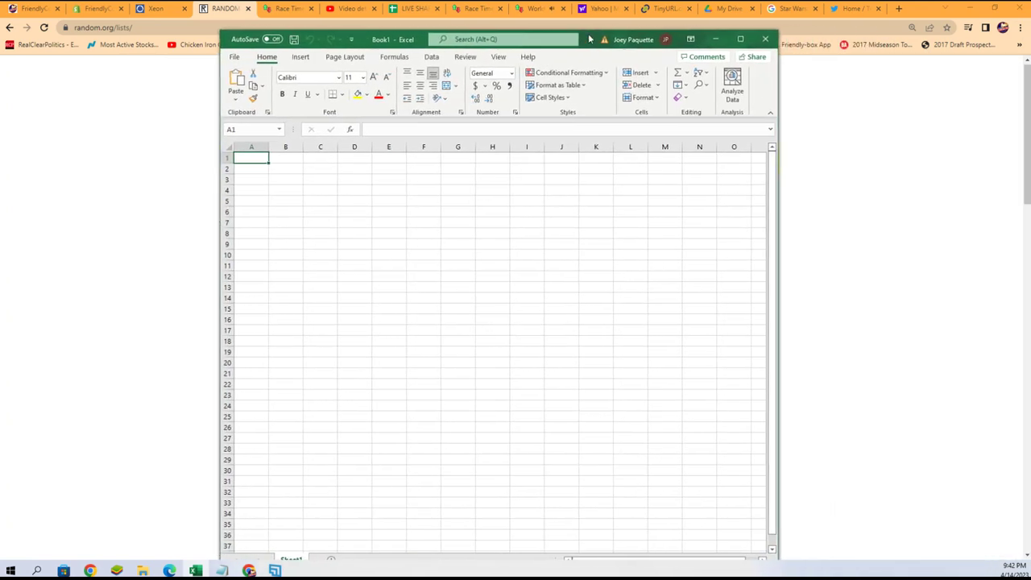
{"action": "double_click", "coordinate": [263, 158]}
{"action": "type", "text": "Owners"}
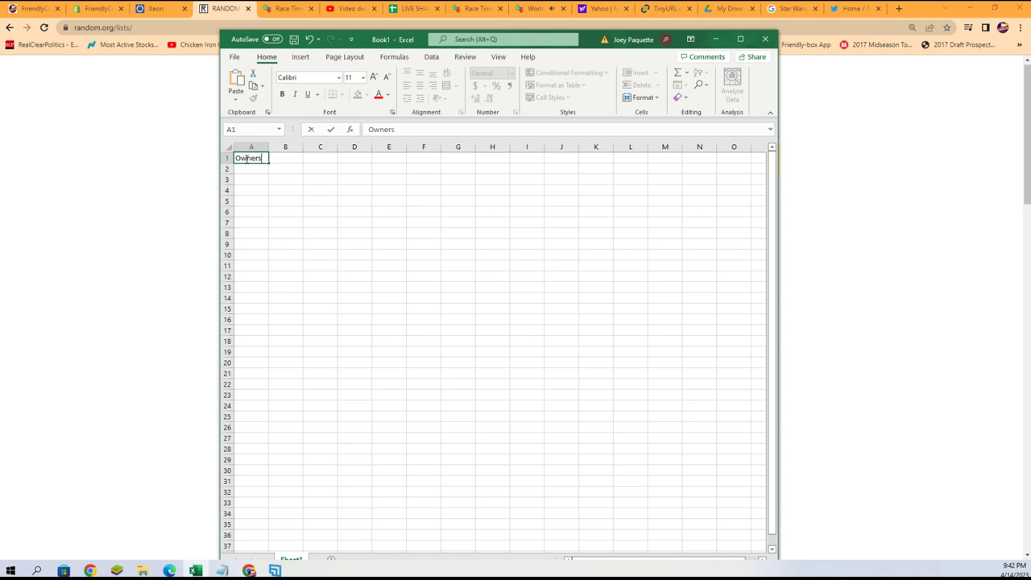
{"action": "left_click", "coordinate": [282, 158]}
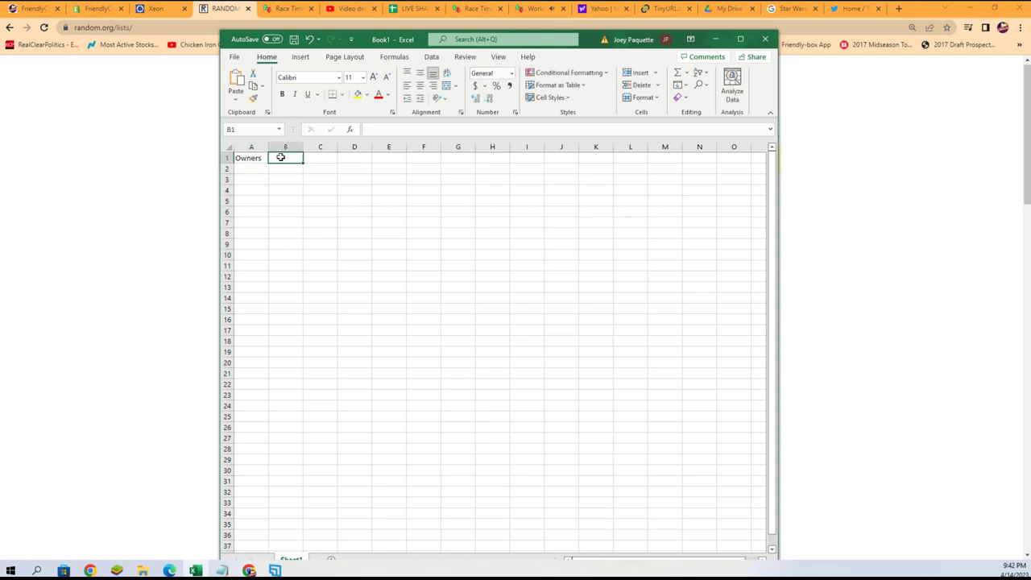
{"action": "type", "text": "Checklist Characters"}
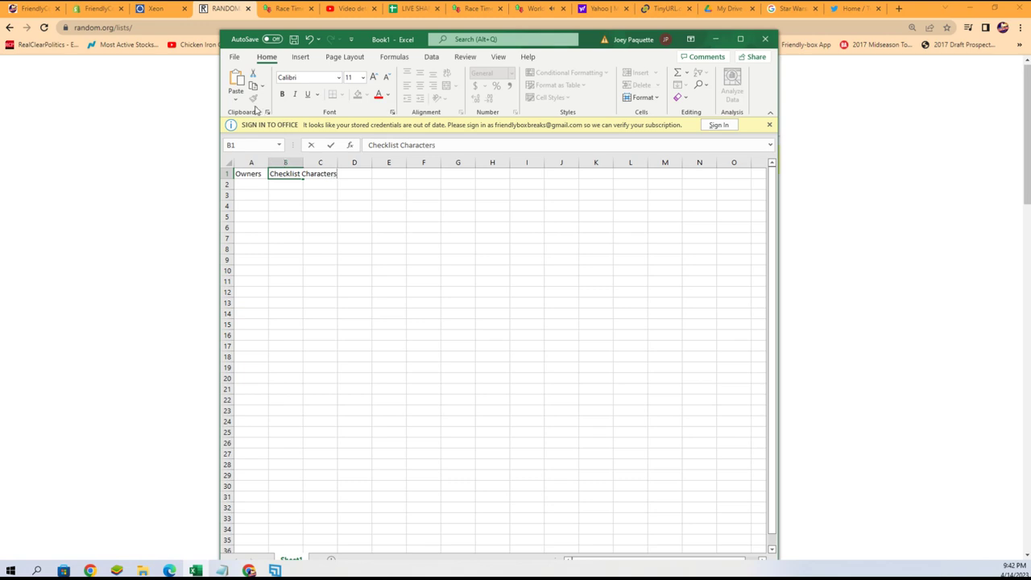
{"action": "left_click", "coordinate": [251, 164]}
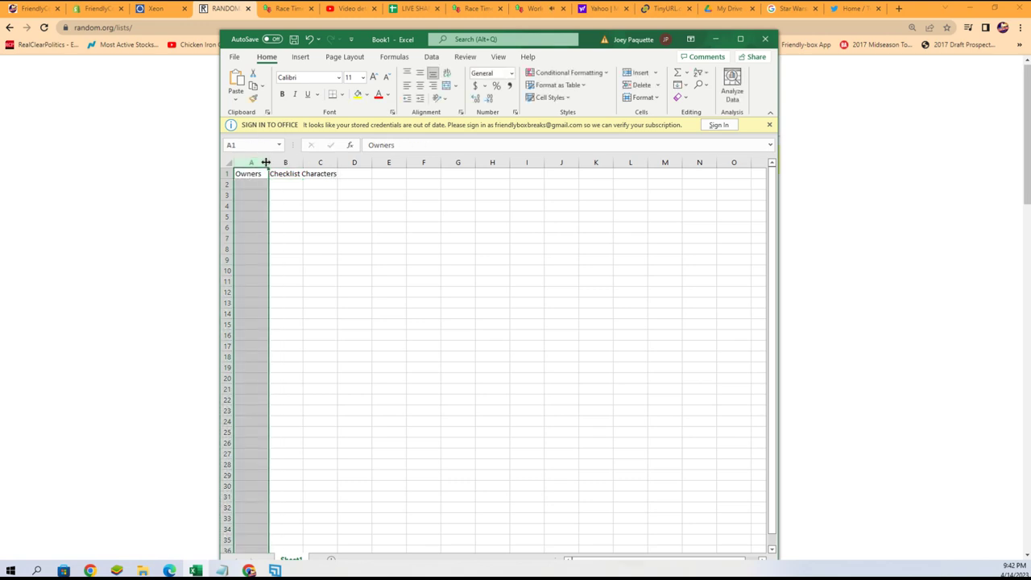
{"action": "left_click_drag", "start_coordinate": [268, 163], "coordinate": [396, 162]}
{"action": "left_click", "coordinate": [323, 162]}
Paste the shuffled autograph names into B2 as plain Text via Paste Special.
{"action": "left_click", "coordinate": [365, 183]}
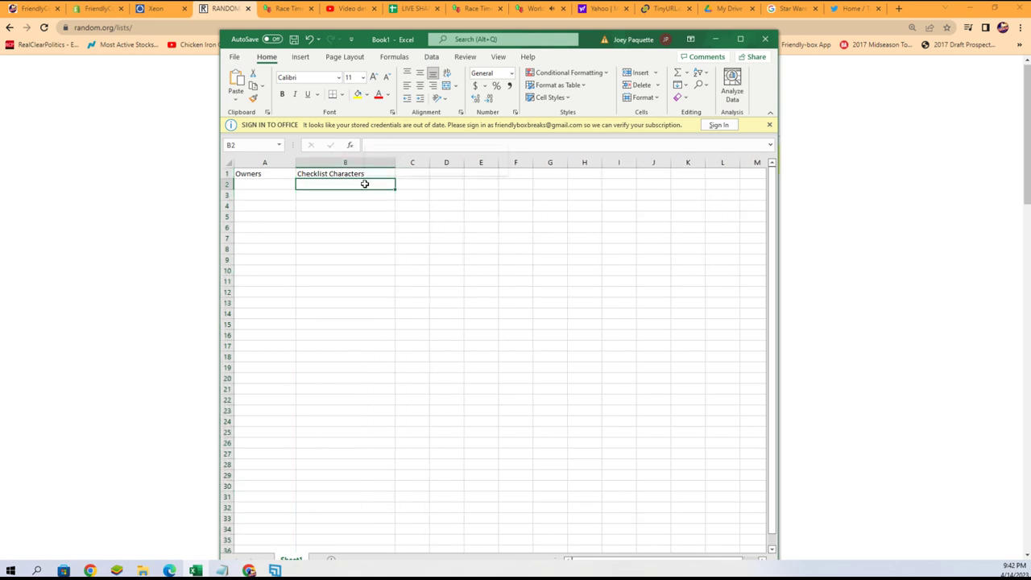
{"action": "right_click", "coordinate": [365, 184]}
{"action": "left_click", "coordinate": [396, 255]}
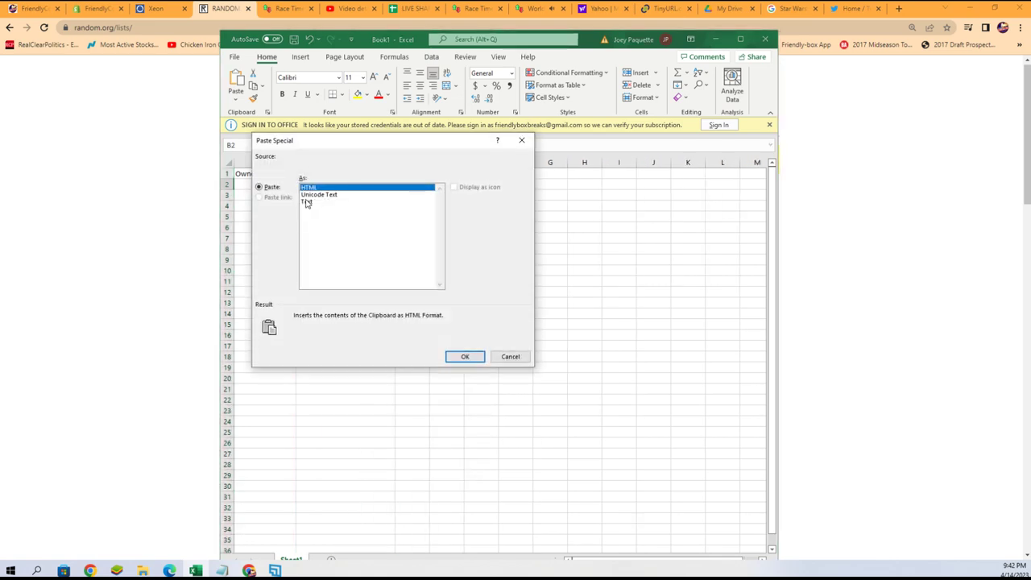
{"action": "left_click", "coordinate": [306, 202]}
{"action": "left_click", "coordinate": [472, 358]}
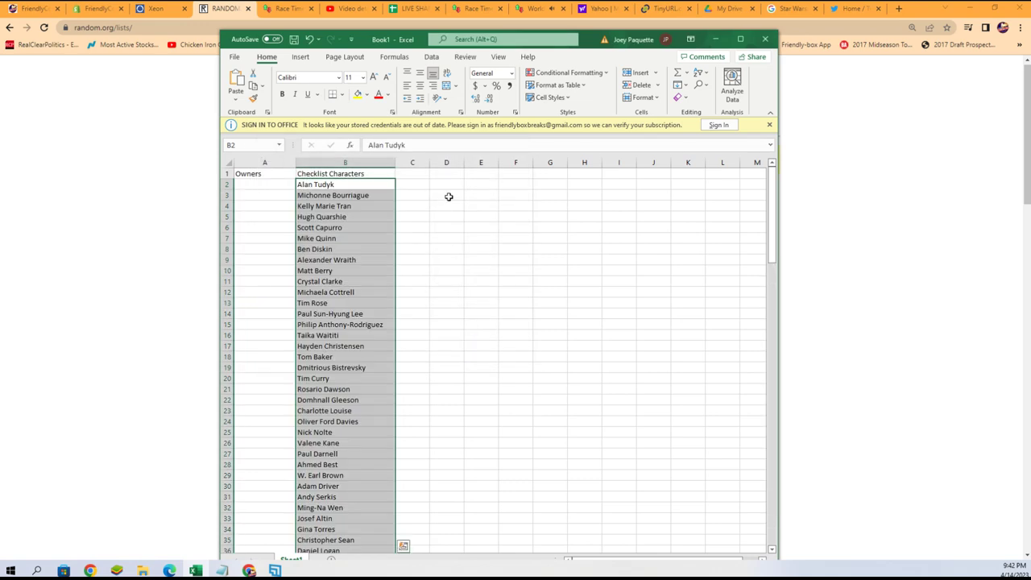
{"action": "left_click", "coordinate": [113, 156]}
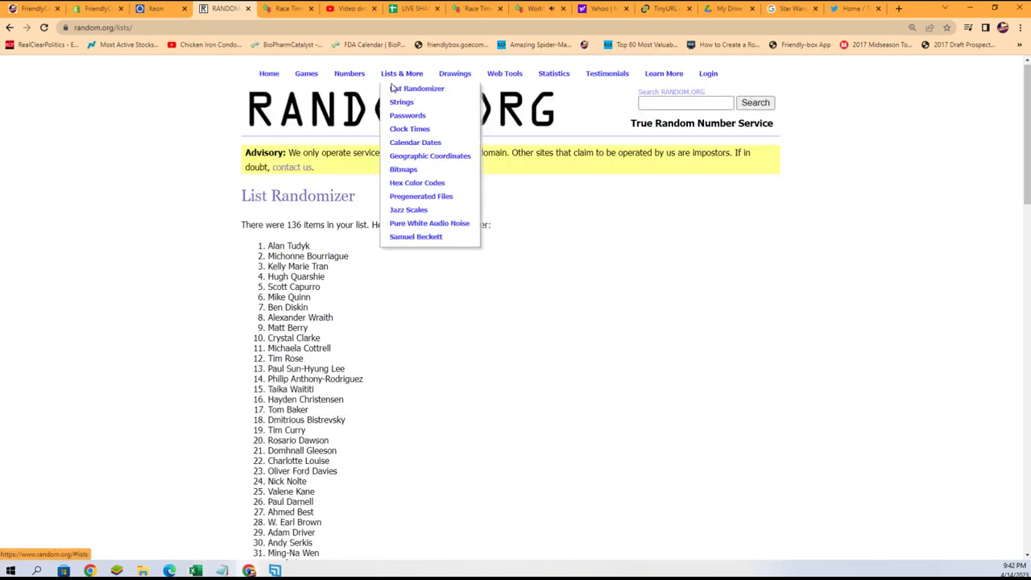
Start a fresh, empty List Randomizer form on Random.org.
{"action": "scroll", "coordinate": [194, 216], "scroll_direction": "down", "scroll_amount": 3}
{"action": "scroll", "coordinate": [195, 216], "scroll_direction": "up", "scroll_amount": 3}
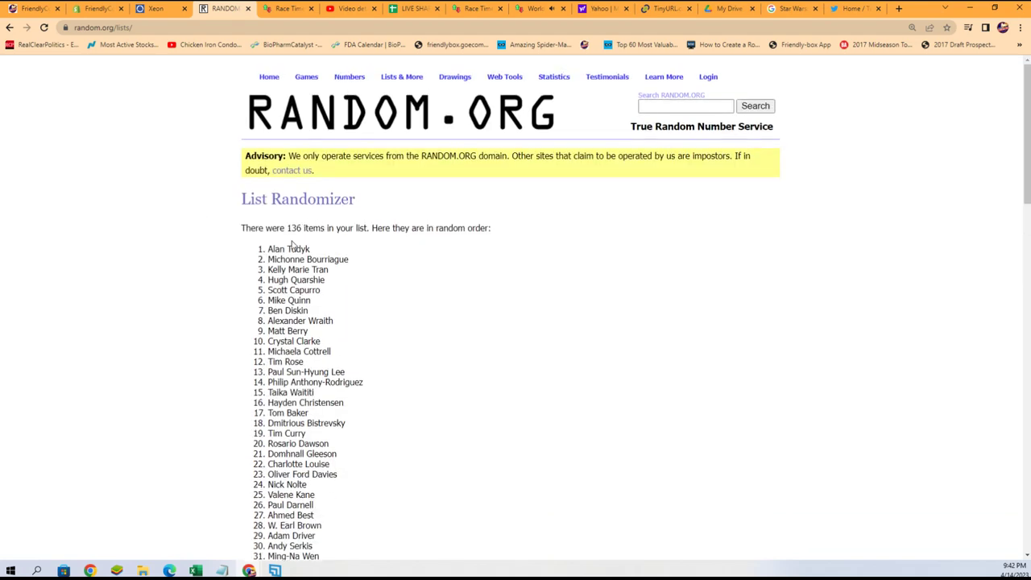
{"action": "left_click", "coordinate": [400, 94]}
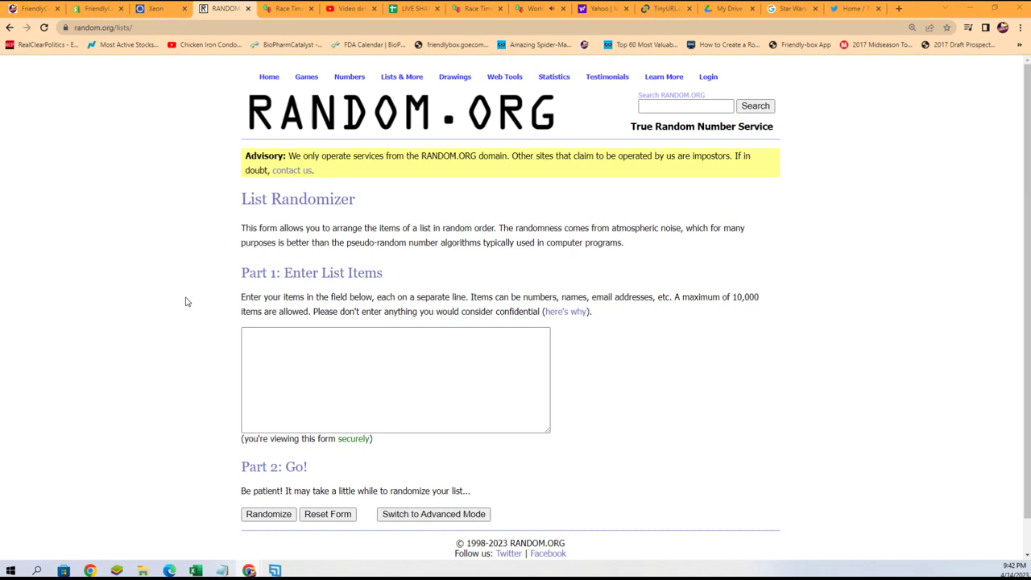
Copy the owner names from Notepad and paste them into the randomizer list box.
{"action": "key", "text": "alt+Tab"}
{"action": "scroll", "coordinate": [709, 253], "scroll_direction": "down", "scroll_amount": 5}
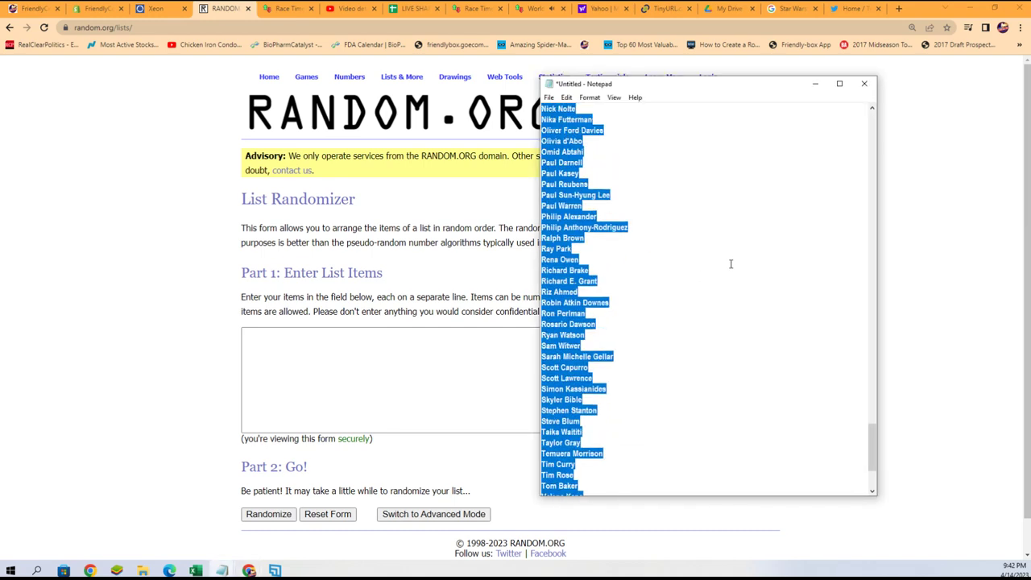
{"action": "scroll", "coordinate": [709, 253], "scroll_direction": "down", "scroll_amount": 5}
{"action": "scroll", "coordinate": [694, 249], "scroll_direction": "down", "scroll_amount": 5}
{"action": "scroll", "coordinate": [693, 249], "scroll_direction": "up", "scroll_amount": 8}
{"action": "scroll", "coordinate": [682, 244], "scroll_direction": "up", "scroll_amount": 9}
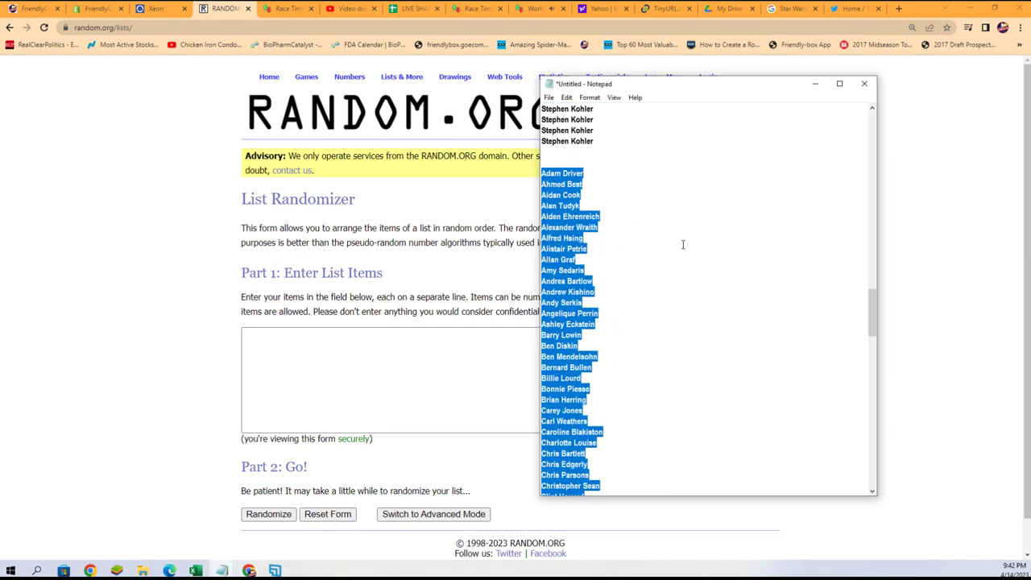
{"action": "scroll", "coordinate": [682, 244], "scroll_direction": "up", "scroll_amount": 9}
{"action": "left_click_drag", "start_coordinate": [601, 271], "coordinate": [530, 64]}
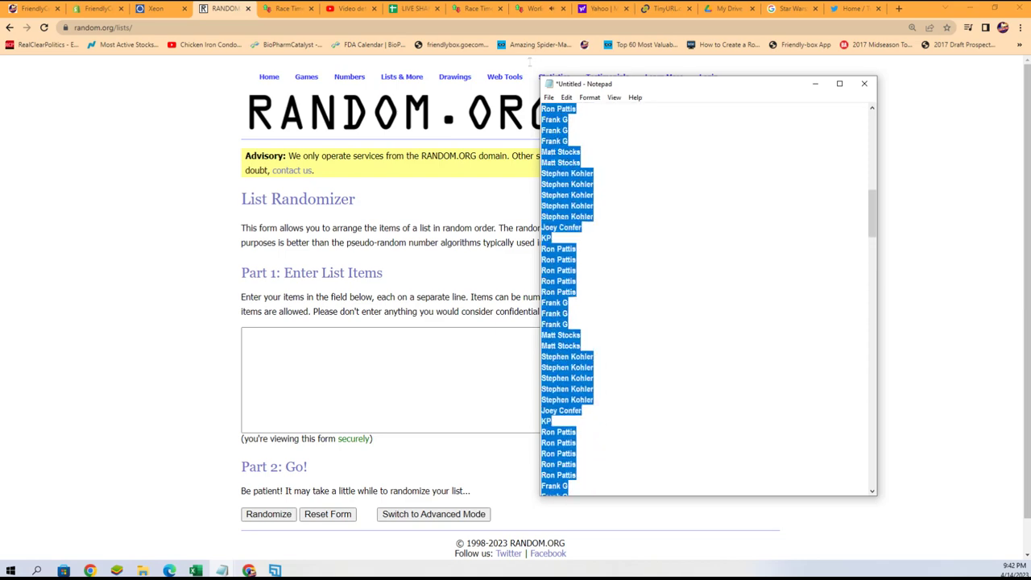
{"action": "left_click_drag", "start_coordinate": [529, 64], "coordinate": [535, 62]}
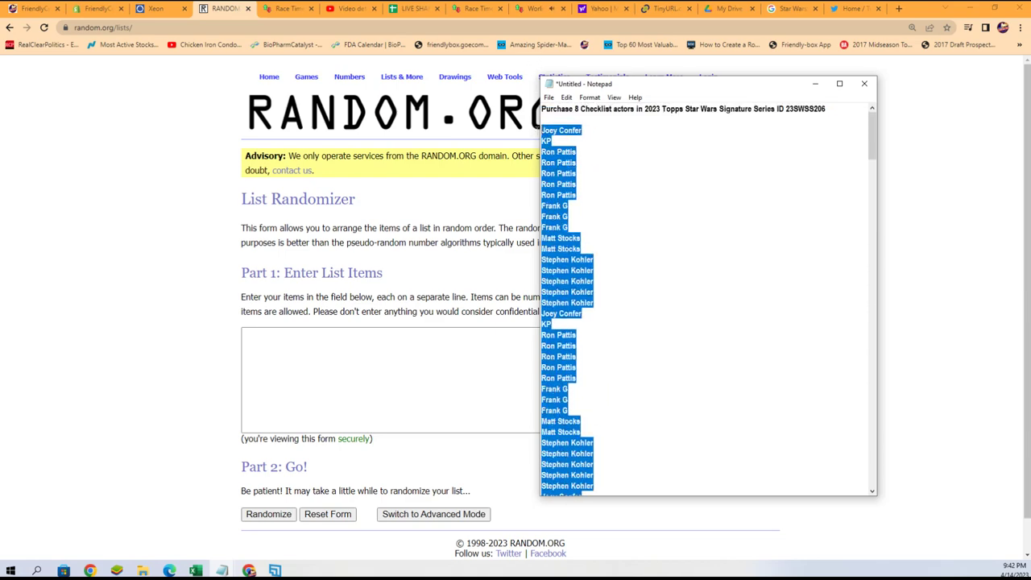
{"action": "right_click", "coordinate": [554, 184]}
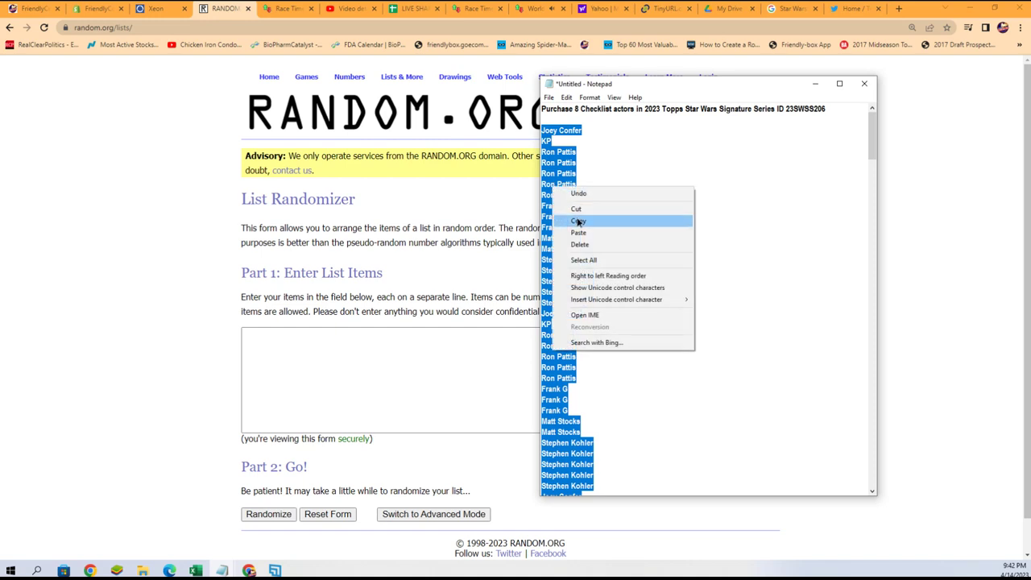
{"action": "left_click", "coordinate": [580, 221]}
{"action": "left_click", "coordinate": [415, 370]}
{"action": "key", "text": "ctrl+v"}
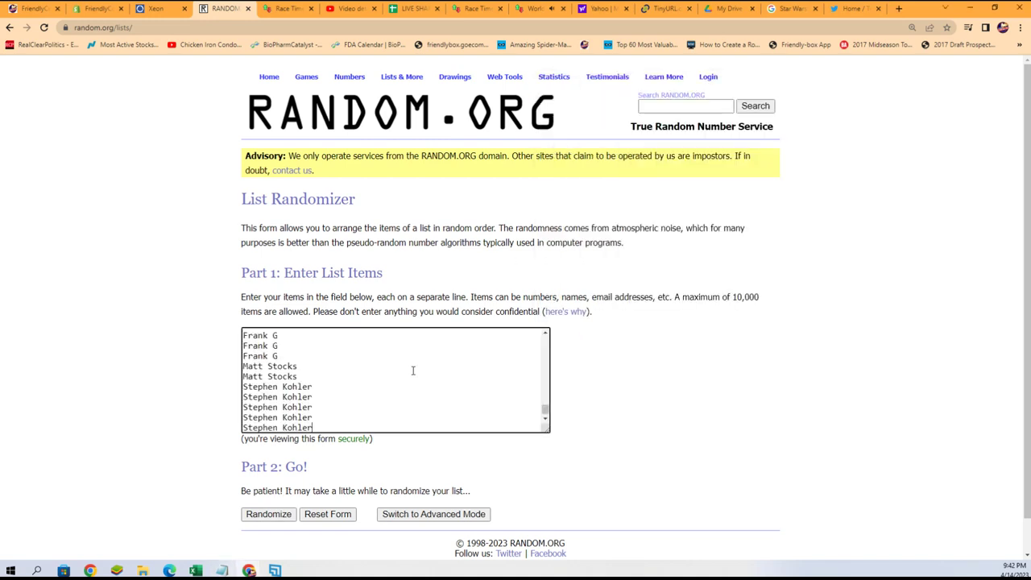
Randomize the owner list, then reshuffle it several more times.
{"action": "left_click", "coordinate": [256, 514]}
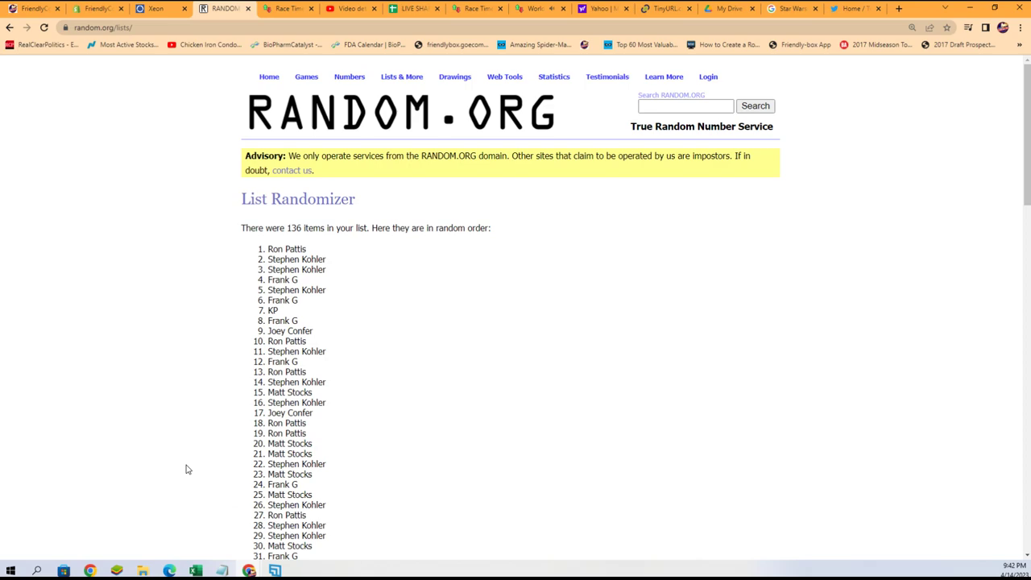
{"action": "scroll", "coordinate": [186, 456], "scroll_direction": "down", "scroll_amount": 3}
{"action": "scroll", "coordinate": [188, 446], "scroll_direction": "down", "scroll_amount": 4}
{"action": "scroll", "coordinate": [189, 446], "scroll_direction": "down", "scroll_amount": 5}
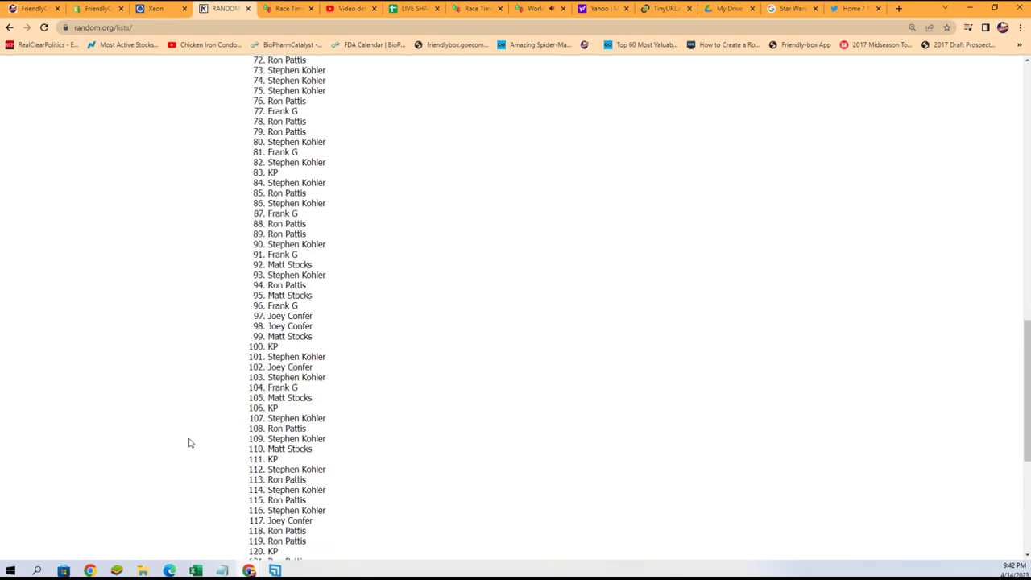
{"action": "scroll", "coordinate": [189, 446], "scroll_direction": "down", "scroll_amount": 3}
{"action": "scroll", "coordinate": [190, 443], "scroll_direction": "down", "scroll_amount": 2}
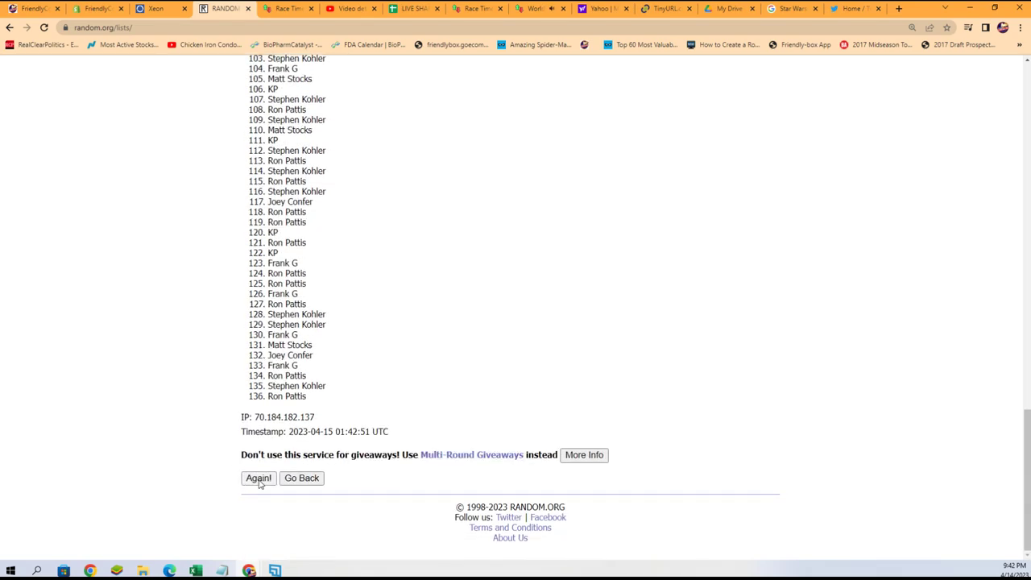
{"action": "left_click", "coordinate": [259, 480]}
{"action": "scroll", "coordinate": [230, 470], "scroll_direction": "down", "scroll_amount": 2}
{"action": "scroll", "coordinate": [223, 463], "scroll_direction": "down", "scroll_amount": 5}
{"action": "scroll", "coordinate": [214, 473], "scroll_direction": "down", "scroll_amount": 5}
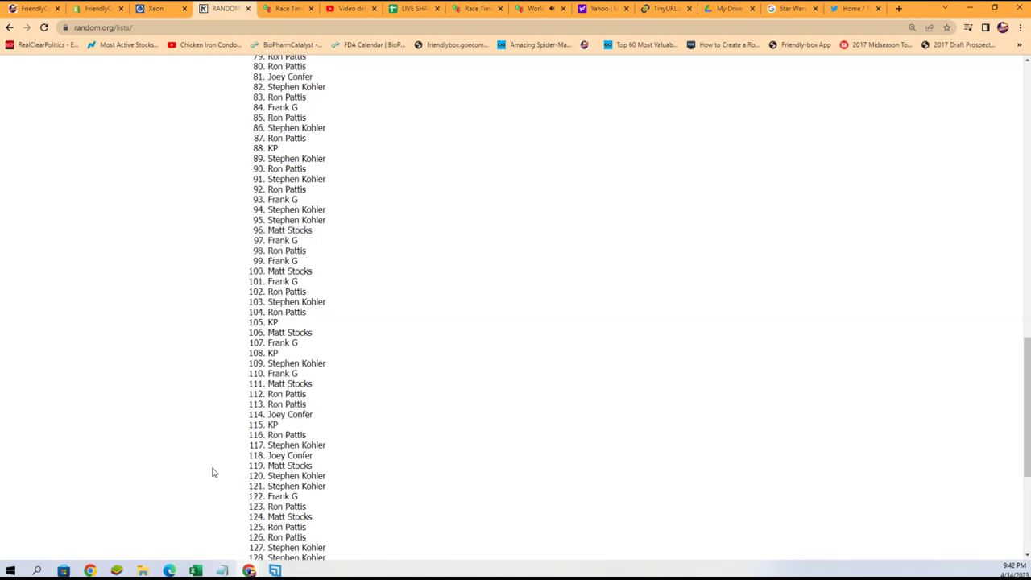
{"action": "scroll", "coordinate": [214, 473], "scroll_direction": "down", "scroll_amount": 2}
{"action": "scroll", "coordinate": [215, 469], "scroll_direction": "down", "scroll_amount": 2}
{"action": "left_click", "coordinate": [250, 480]}
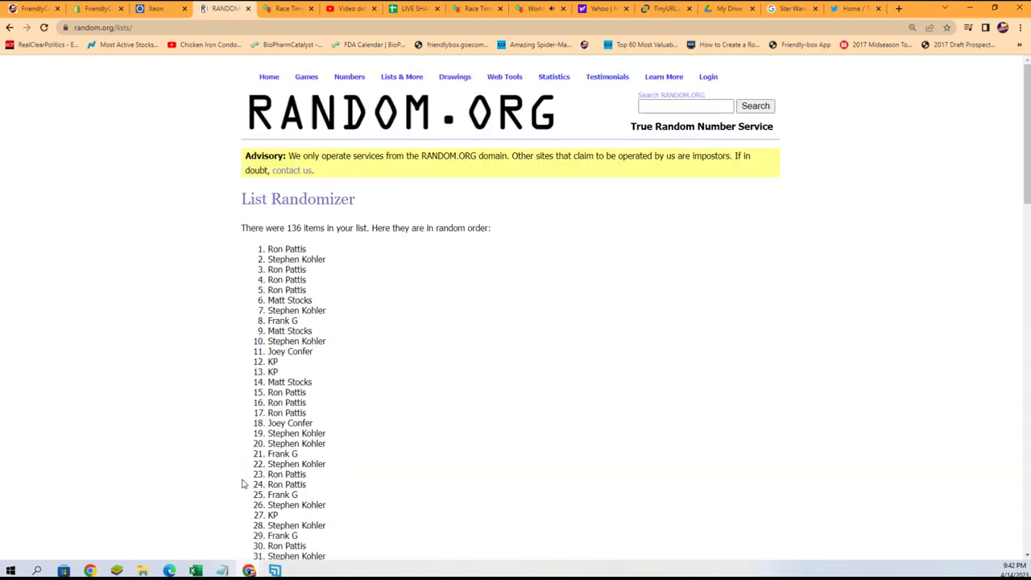
{"action": "scroll", "coordinate": [230, 474], "scroll_direction": "down", "scroll_amount": 3}
{"action": "scroll", "coordinate": [226, 472], "scroll_direction": "down", "scroll_amount": 5}
{"action": "scroll", "coordinate": [223, 472], "scroll_direction": "down", "scroll_amount": 3}
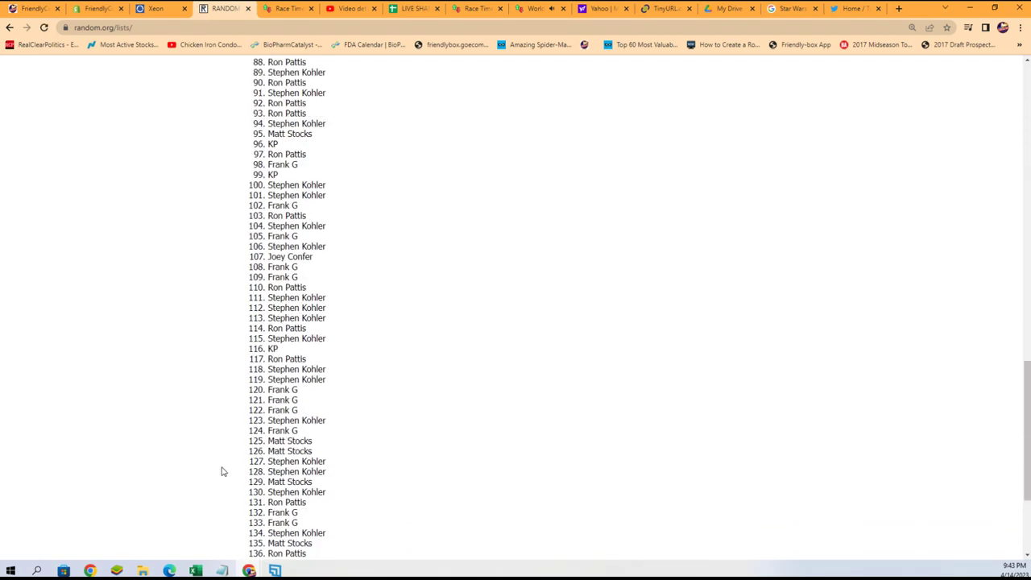
{"action": "scroll", "coordinate": [218, 476], "scroll_direction": "down", "scroll_amount": 2}
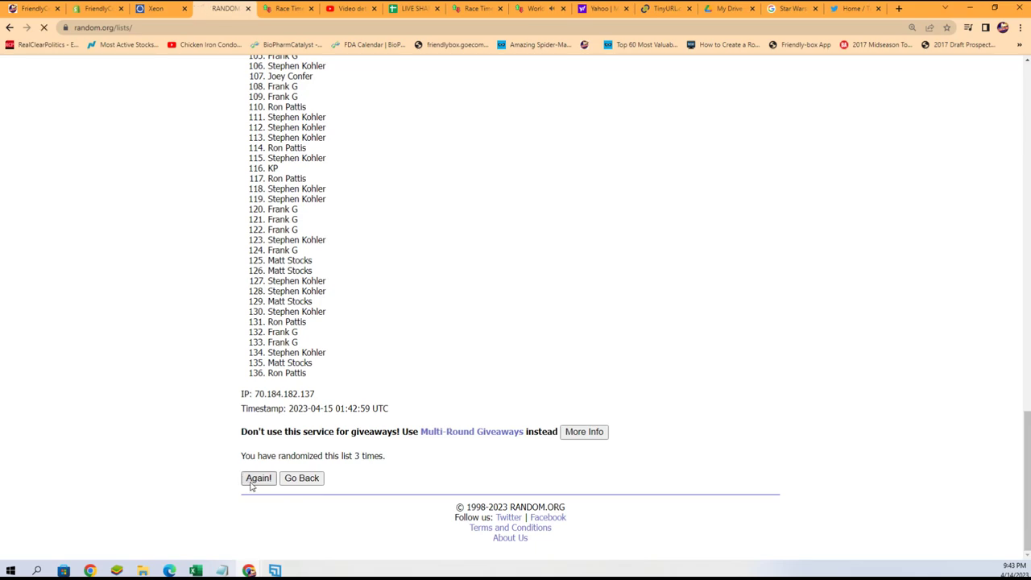
{"action": "scroll", "coordinate": [225, 470], "scroll_direction": "down", "scroll_amount": 4}
{"action": "scroll", "coordinate": [215, 460], "scroll_direction": "down", "scroll_amount": 4}
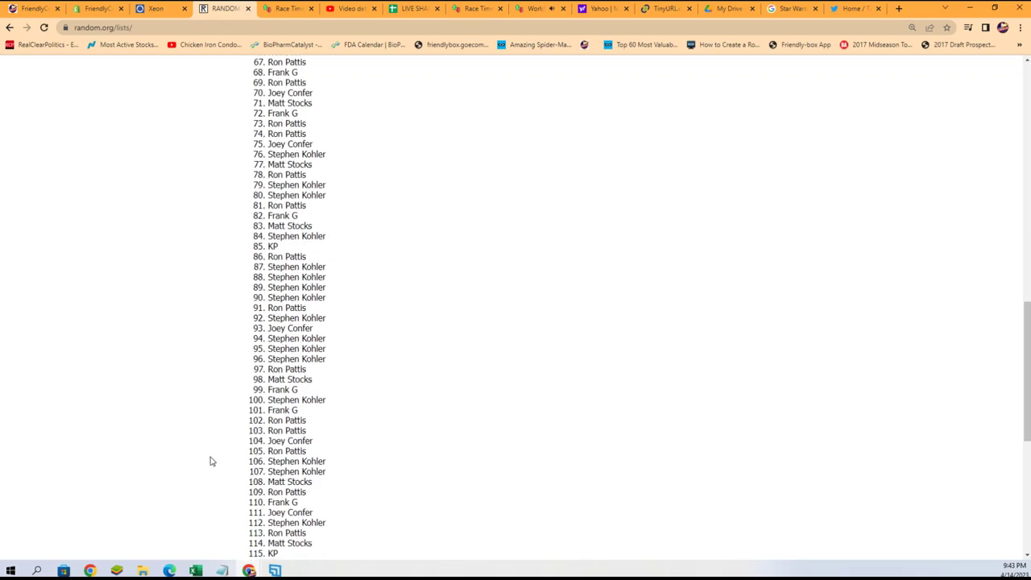
{"action": "scroll", "coordinate": [209, 460], "scroll_direction": "down", "scroll_amount": 5}
{"action": "scroll", "coordinate": [217, 459], "scroll_direction": "down", "scroll_amount": 1}
{"action": "left_click", "coordinate": [256, 479]}
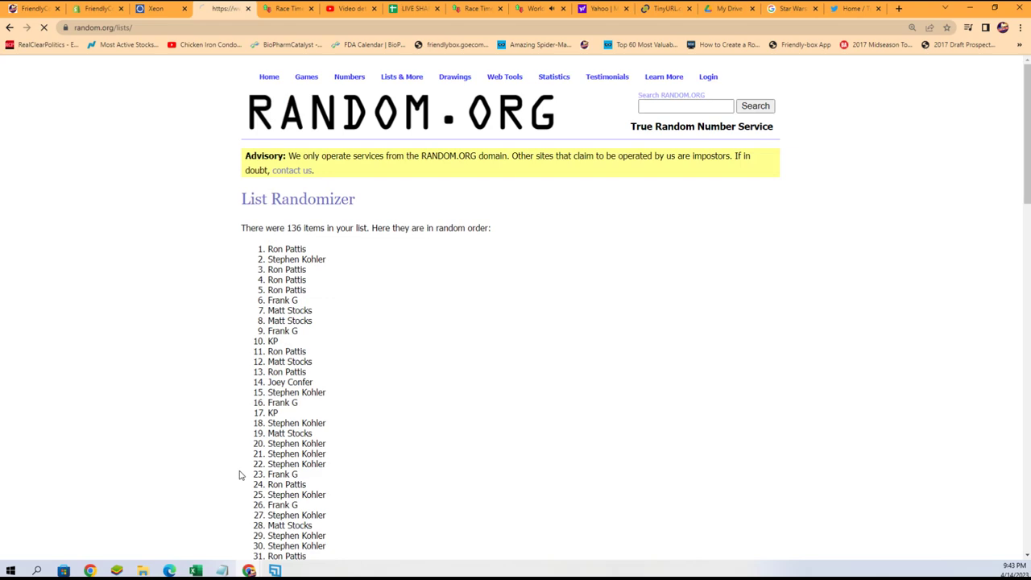
{"action": "scroll", "coordinate": [223, 460], "scroll_direction": "down", "scroll_amount": 3}
{"action": "scroll", "coordinate": [223, 460], "scroll_direction": "down", "scroll_amount": 3}
{"action": "scroll", "coordinate": [220, 461], "scroll_direction": "down", "scroll_amount": 4}
{"action": "scroll", "coordinate": [220, 462], "scroll_direction": "down", "scroll_amount": 5}
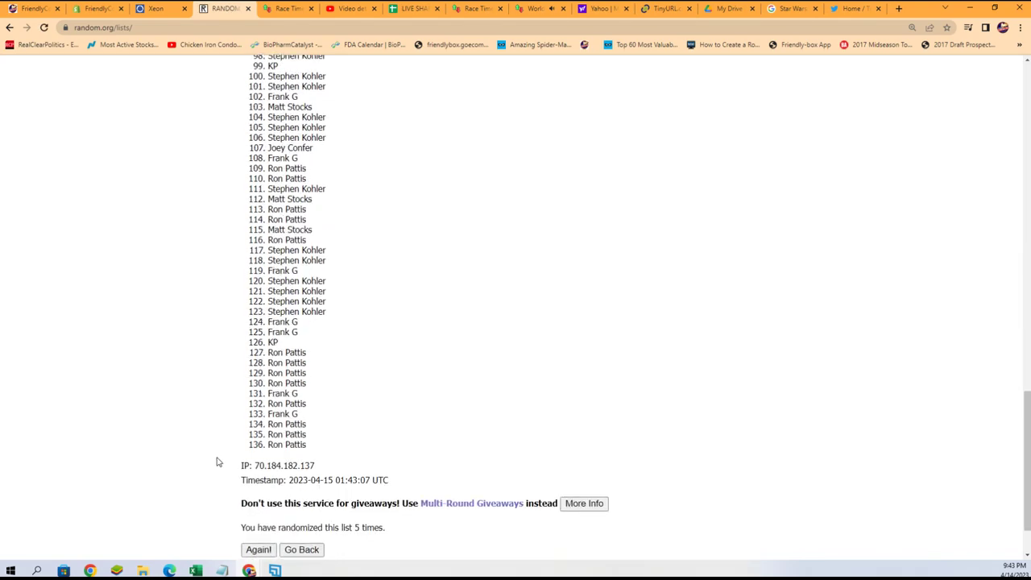
{"action": "scroll", "coordinate": [231, 472], "scroll_direction": "down", "scroll_amount": 5}
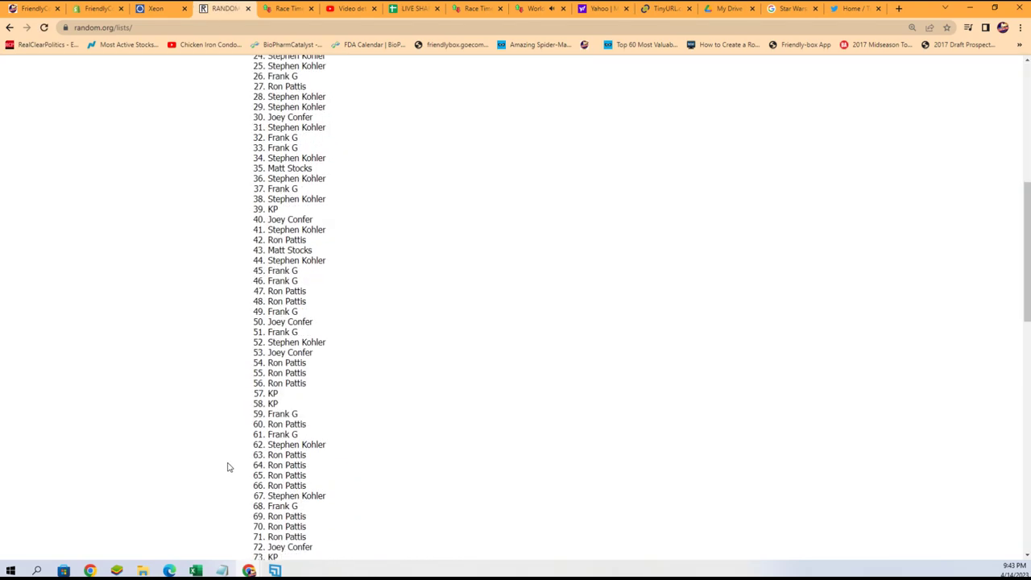
{"action": "scroll", "coordinate": [228, 469], "scroll_direction": "down", "scroll_amount": 4}
{"action": "scroll", "coordinate": [226, 462], "scroll_direction": "down", "scroll_amount": 5}
{"action": "scroll", "coordinate": [216, 462], "scroll_direction": "down", "scroll_amount": 2}
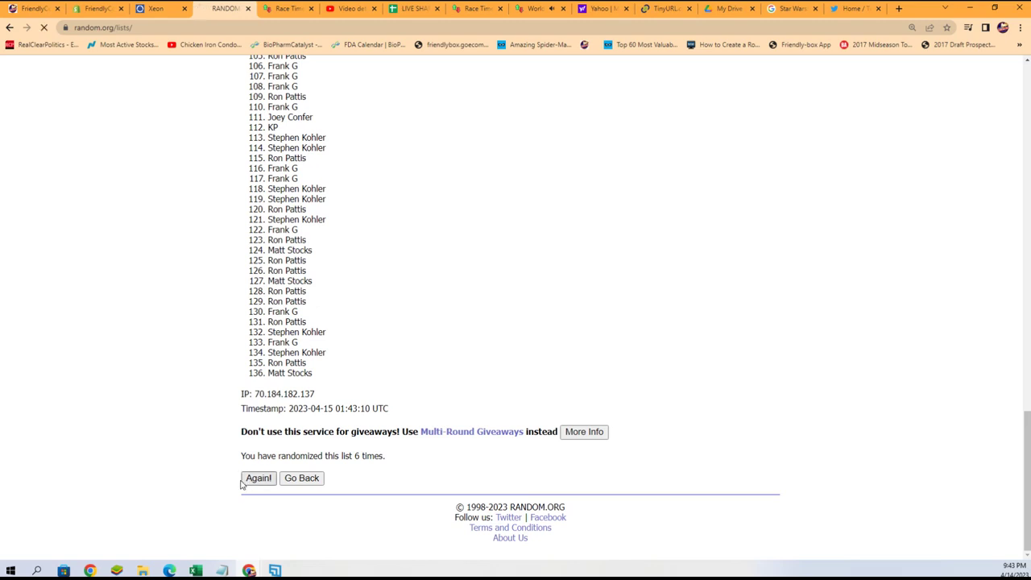
{"action": "scroll", "coordinate": [207, 472], "scroll_direction": "down", "scroll_amount": 5}
{"action": "scroll", "coordinate": [205, 467], "scroll_direction": "down", "scroll_amount": 3}
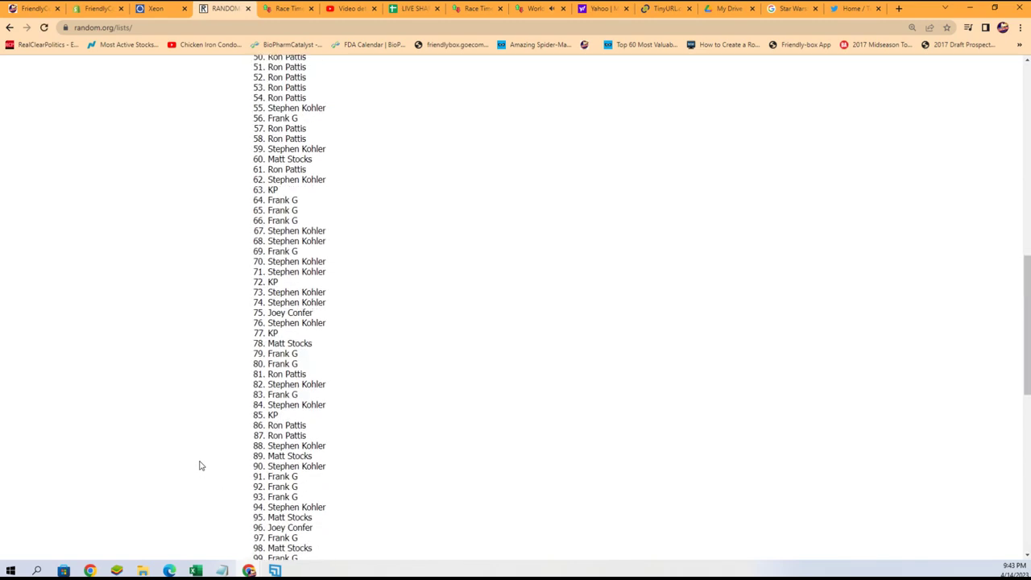
{"action": "scroll", "coordinate": [200, 465], "scroll_direction": "down", "scroll_amount": 4}
{"action": "scroll", "coordinate": [200, 464], "scroll_direction": "down", "scroll_amount": 3}
{"action": "scroll", "coordinate": [201, 462], "scroll_direction": "down", "scroll_amount": 3}
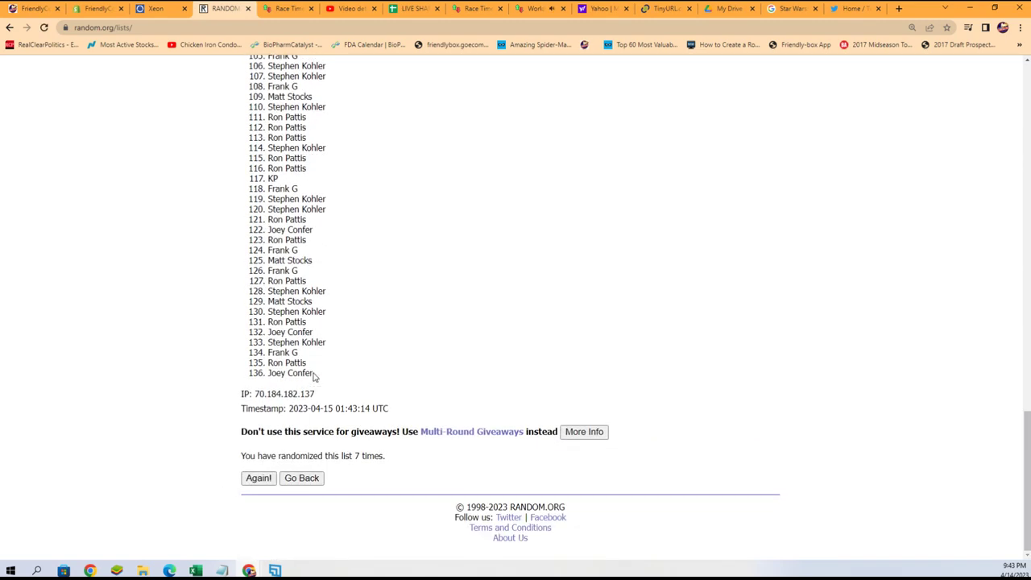
Copy the shuffled owner list and return to the Excel workbook.
{"action": "left_click_drag", "start_coordinate": [313, 372], "coordinate": [270, 38]}
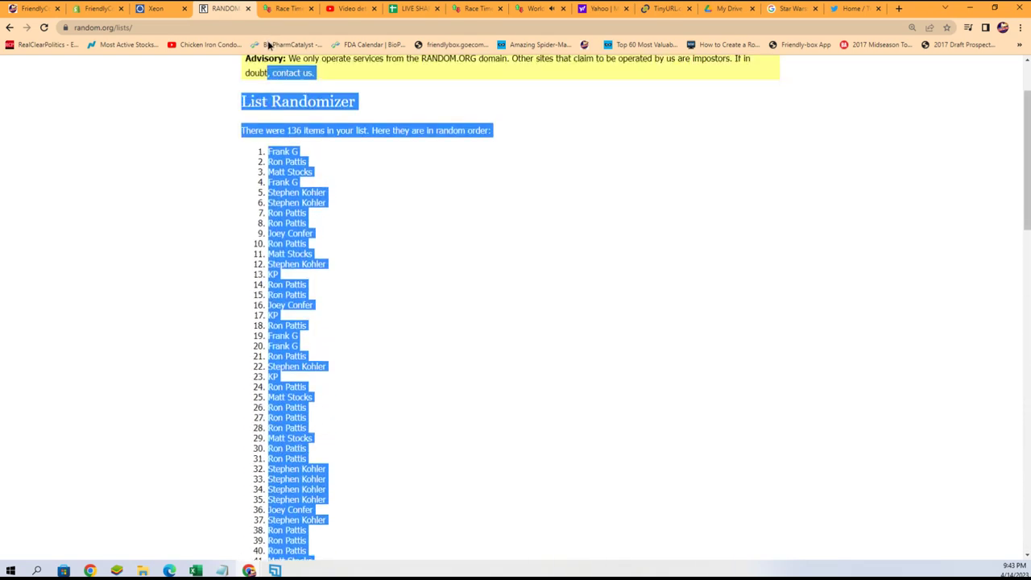
{"action": "mouse_move", "coordinate": [270, 38]}
{"action": "left_mouse_down"}
{"action": "mouse_move", "coordinate": [267, 243]}
{"action": "mouse_move", "coordinate": [269, 219]}
{"action": "left_mouse_up"}
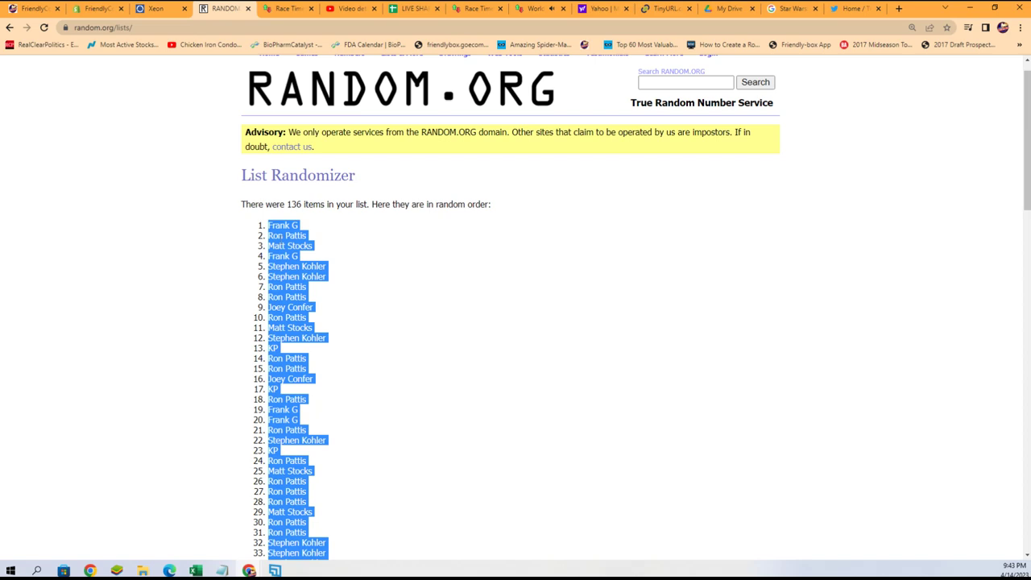
{"action": "right_click", "coordinate": [278, 240]}
{"action": "left_click", "coordinate": [297, 246]}
{"action": "key", "text": "alt+Tab"}
Paste the shuffled owner names into A2 as plain Text and maximize the Excel window.
{"action": "left_click", "coordinate": [258, 184]}
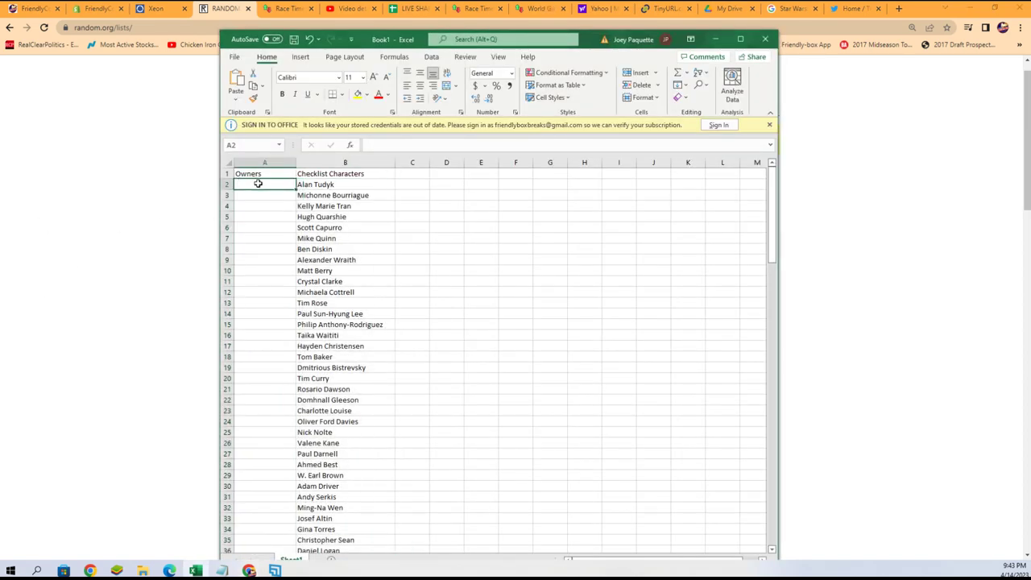
{"action": "right_click", "coordinate": [258, 185]}
{"action": "left_click", "coordinate": [297, 255]}
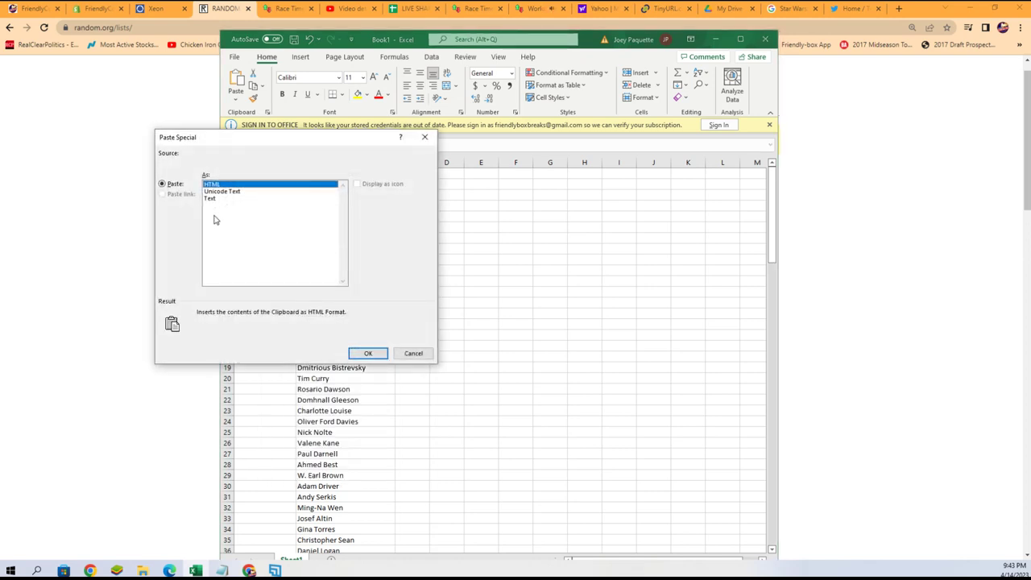
{"action": "left_click", "coordinate": [209, 198]}
{"action": "left_click", "coordinate": [367, 353]}
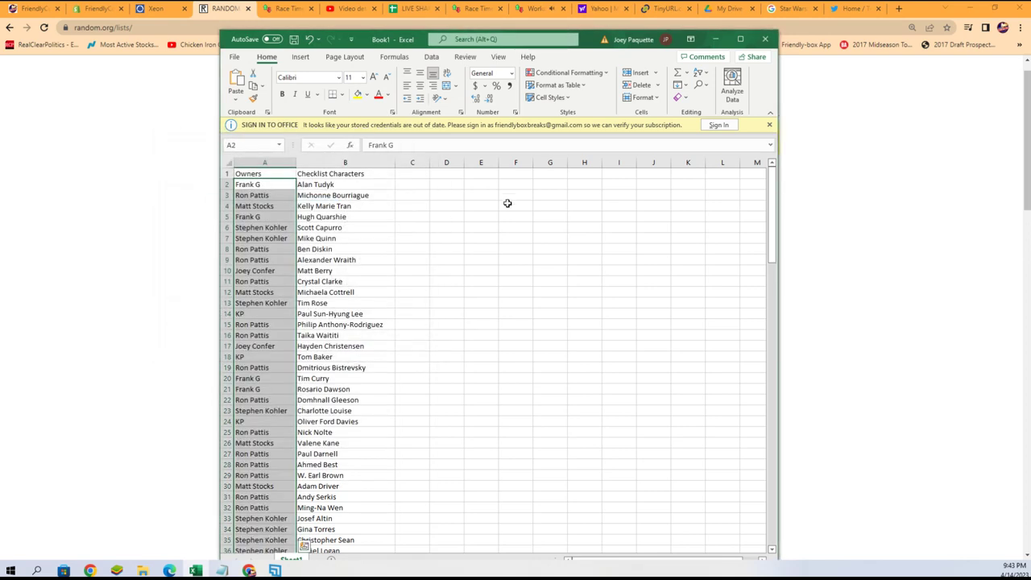
{"action": "left_click", "coordinate": [740, 40]}
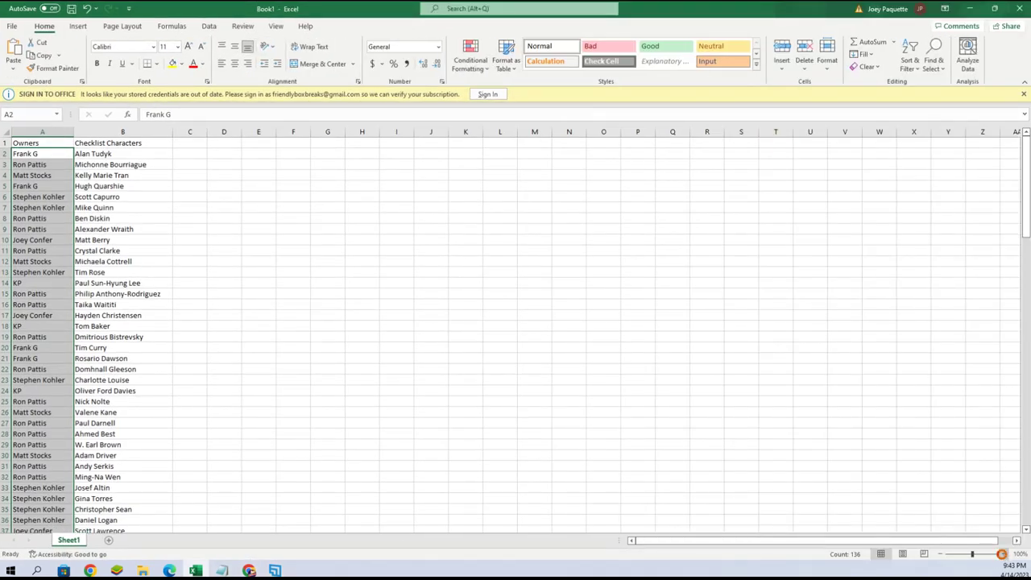
Scroll back to the top of the sheet and clear the pasted column selection.
{"action": "scroll", "coordinate": [414, 327], "scroll_direction": "up", "scroll_amount": 2}
{"action": "scroll", "coordinate": [415, 327], "scroll_direction": "up", "scroll_amount": 2}
{"action": "scroll", "coordinate": [415, 327], "scroll_direction": "up", "scroll_amount": 2}
{"action": "scroll", "coordinate": [414, 327], "scroll_direction": "up", "scroll_amount": 1}
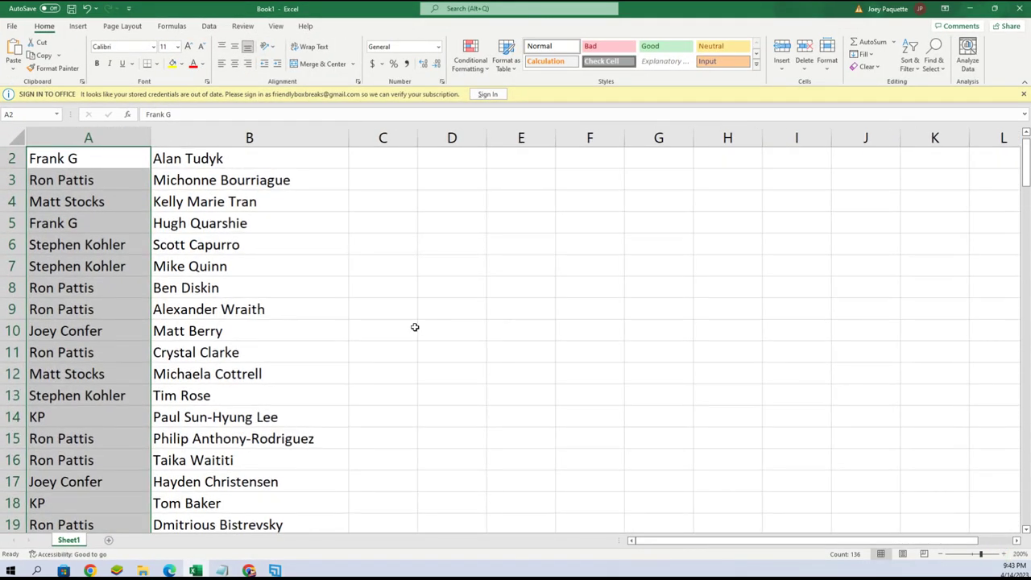
{"action": "scroll", "coordinate": [415, 327], "scroll_direction": "up", "scroll_amount": 1}
{"action": "left_click", "coordinate": [143, 175]}
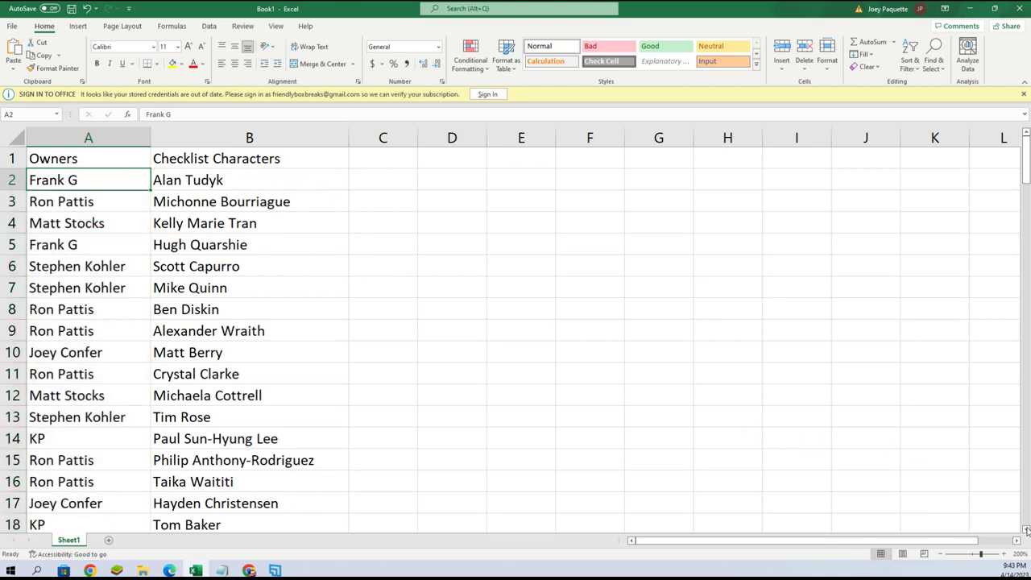
Scroll down through the first few dozen rows of owner-autograph pairings.
{"action": "left_click", "coordinate": [1026, 529]}
{"action": "left_click", "coordinate": [1026, 529]}
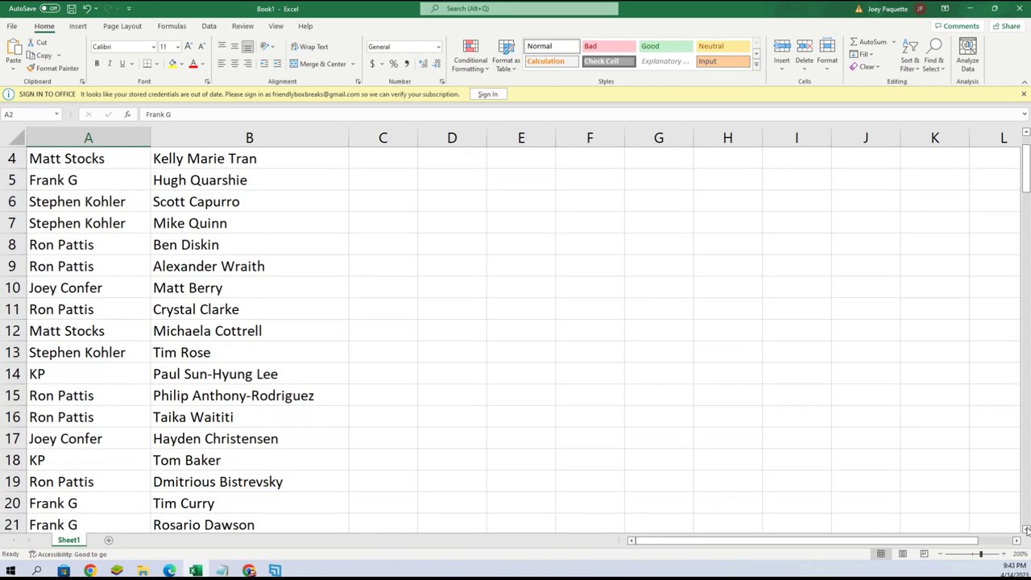
{"action": "left_click", "coordinate": [1026, 530]}
{"action": "left_click", "coordinate": [1026, 529]}
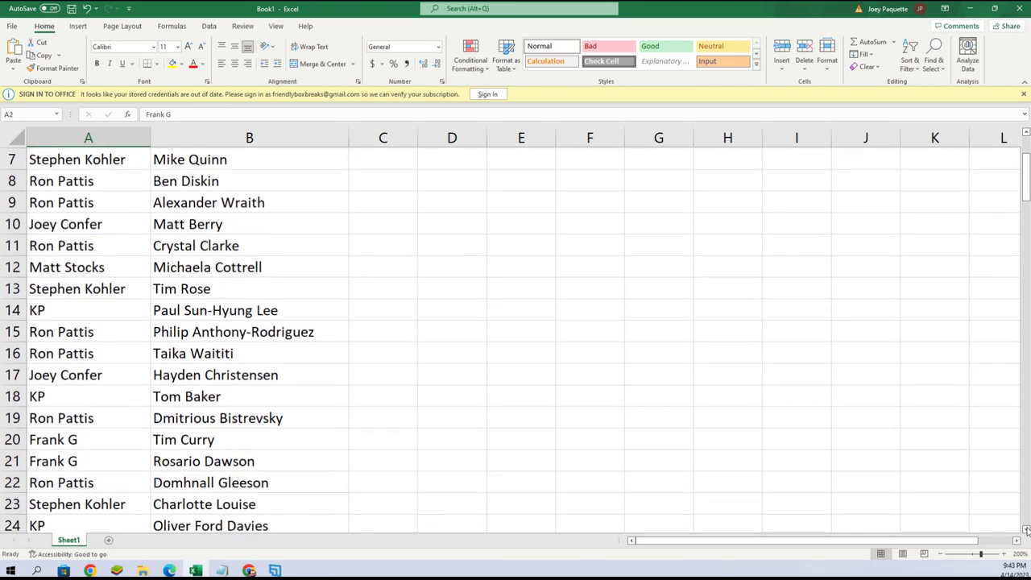
{"action": "left_click", "coordinate": [1026, 529]}
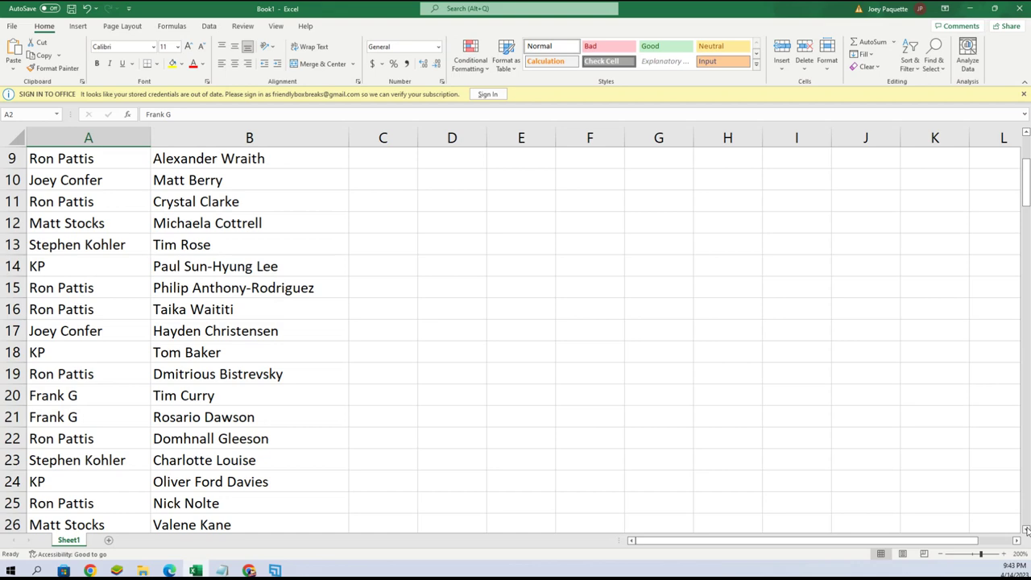
{"action": "left_click", "coordinate": [1026, 529]}
{"action": "left_click", "coordinate": [1026, 529]}
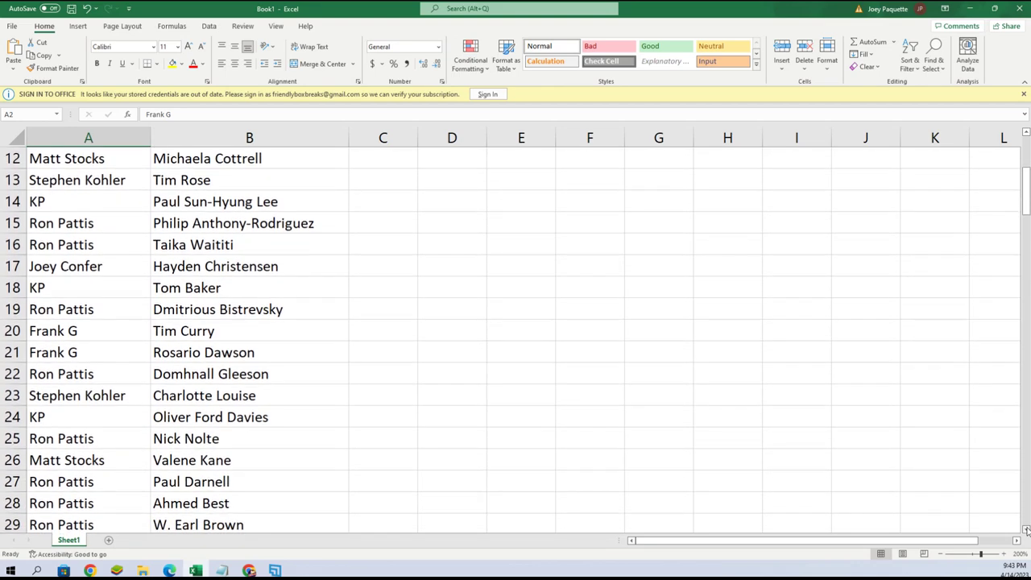
{"action": "left_click", "coordinate": [1026, 529]}
{"action": "left_click", "coordinate": [1026, 529]}
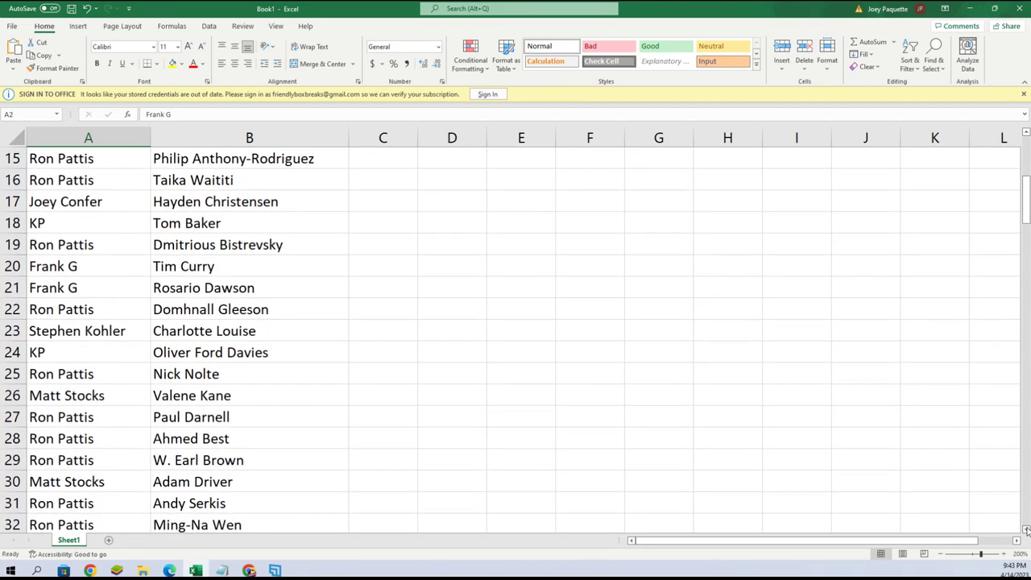
{"action": "left_click", "coordinate": [1026, 529]}
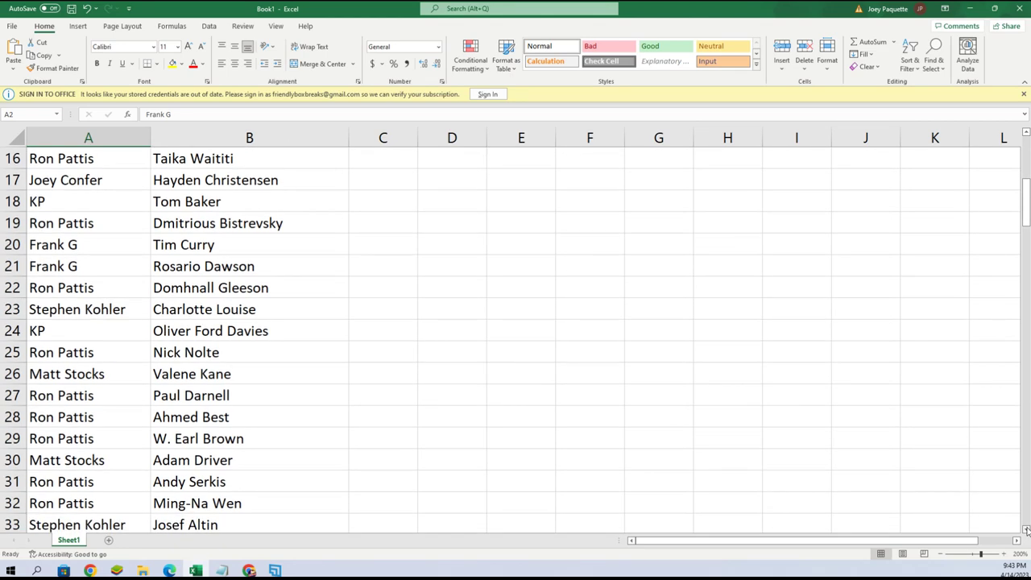
{"action": "left_click", "coordinate": [1026, 529]}
{"action": "left_click", "coordinate": [1026, 530]}
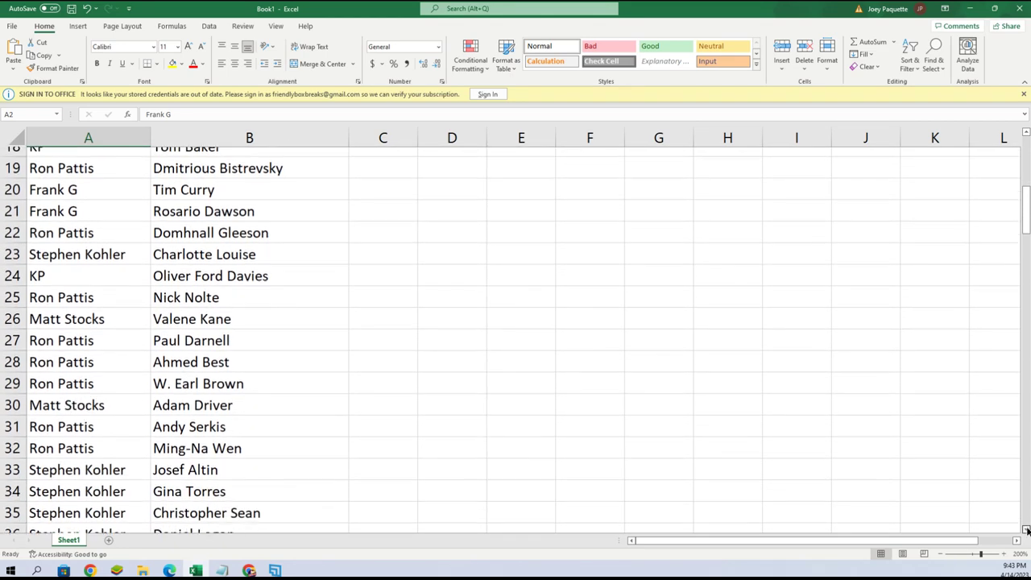
{"action": "left_click", "coordinate": [1026, 529]}
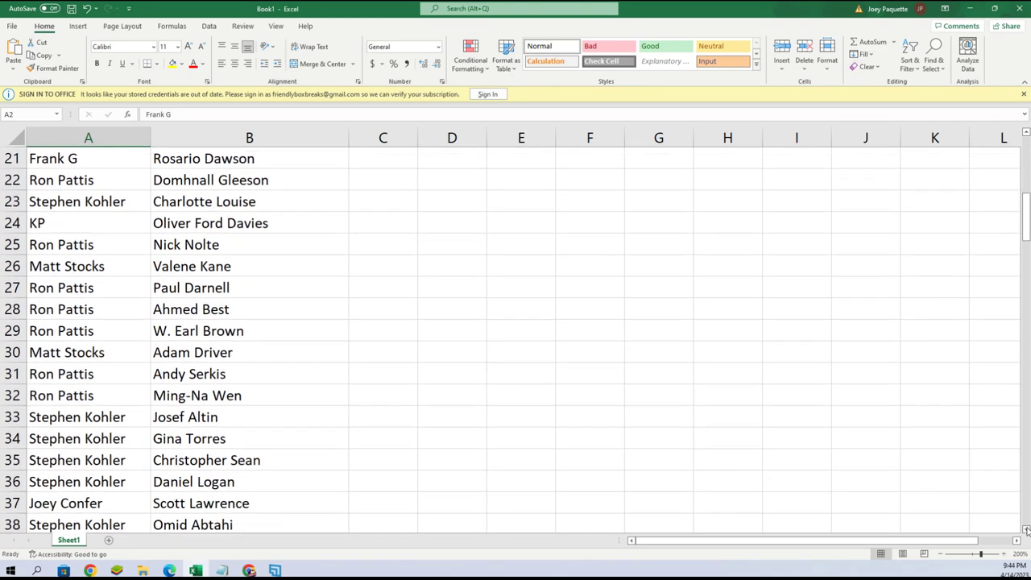
{"action": "left_click", "coordinate": [1026, 529]}
{"action": "left_click", "coordinate": [1026, 529]}
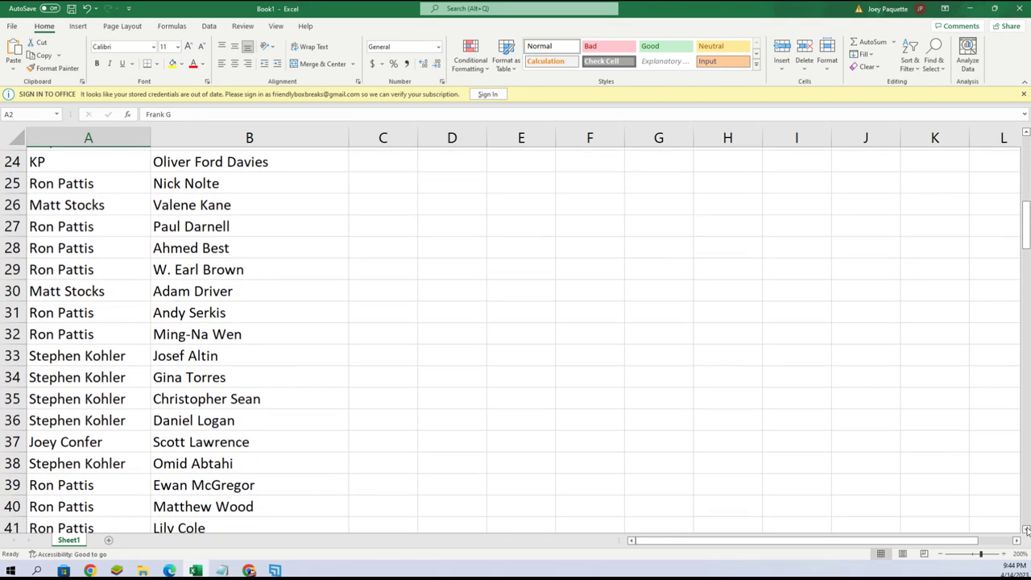
{"action": "left_click", "coordinate": [1026, 529]}
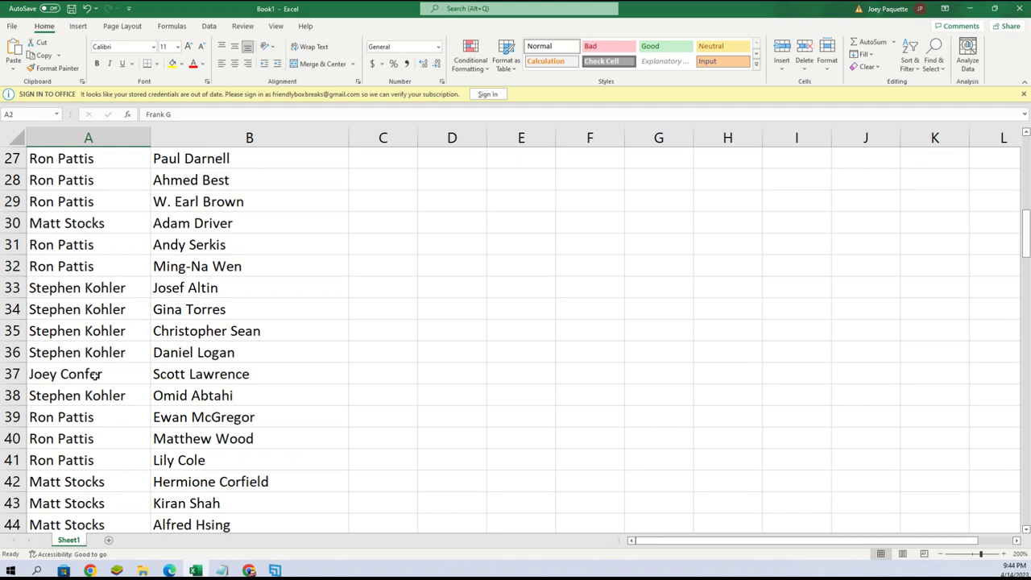
Check the owner pairings for Adam Driver (row 30), Ewan McGregor (row 39) and Harrison Ford.
{"action": "left_click", "coordinate": [85, 227]}
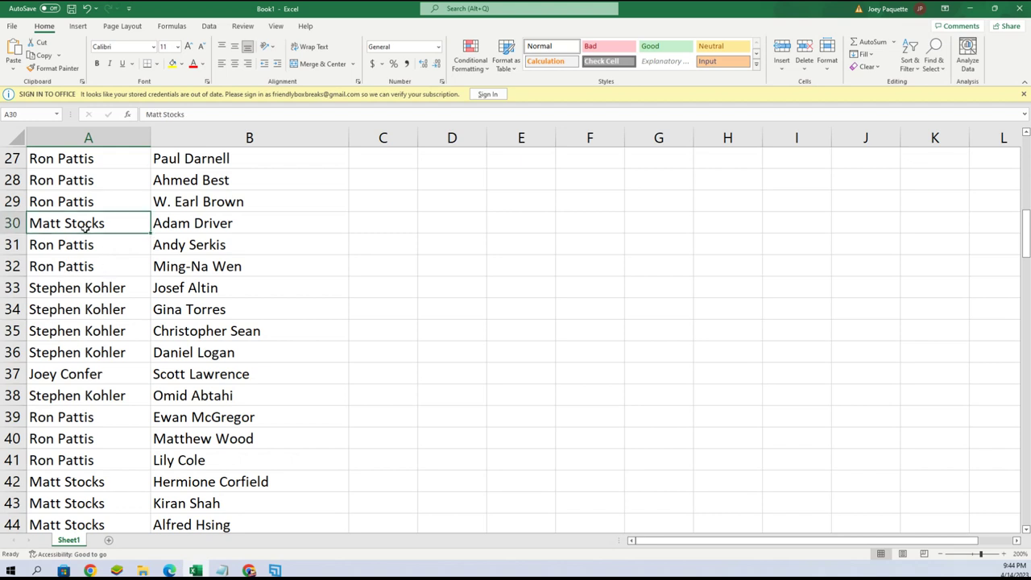
{"action": "left_click", "coordinate": [180, 224]}
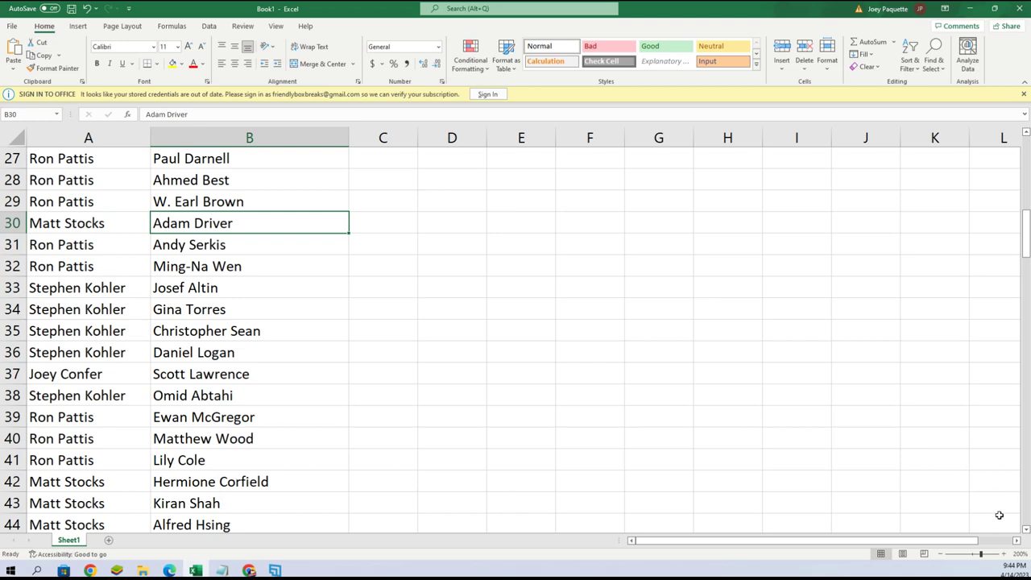
{"action": "left_click", "coordinate": [1026, 530]}
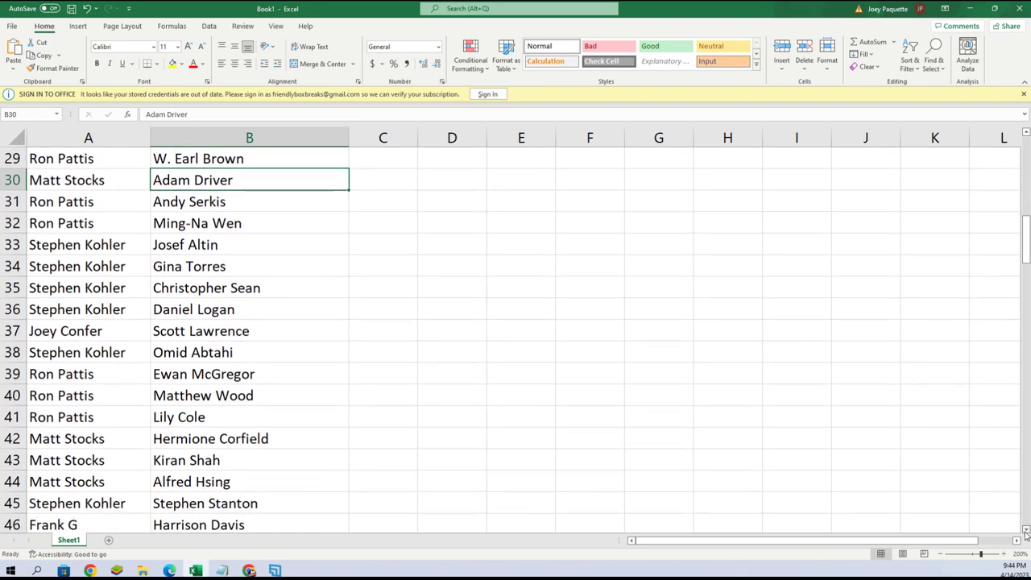
{"action": "left_click", "coordinate": [1026, 530]}
{"action": "left_click", "coordinate": [1026, 530]}
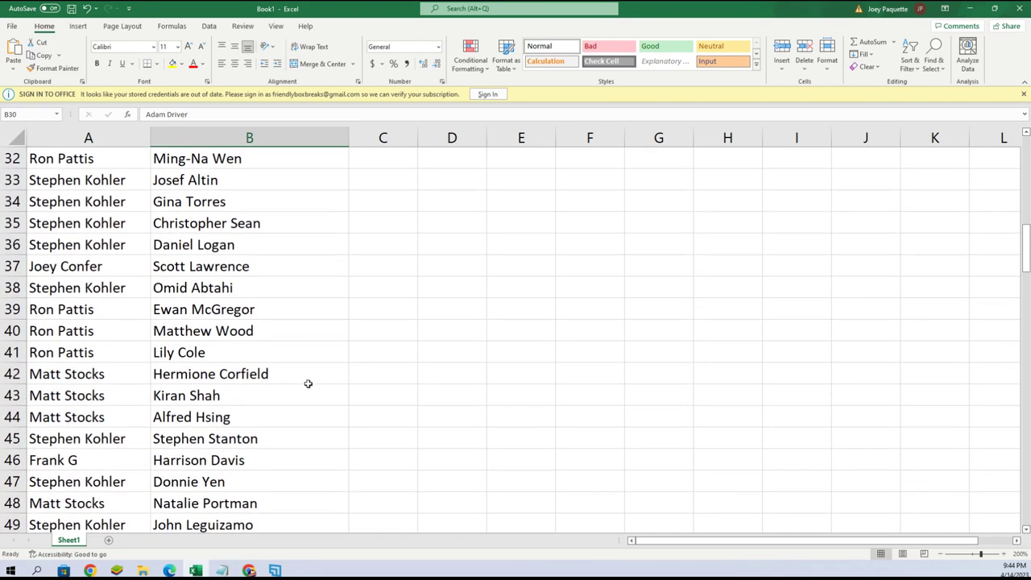
{"action": "left_click", "coordinate": [140, 309]}
{"action": "left_click", "coordinate": [172, 304]}
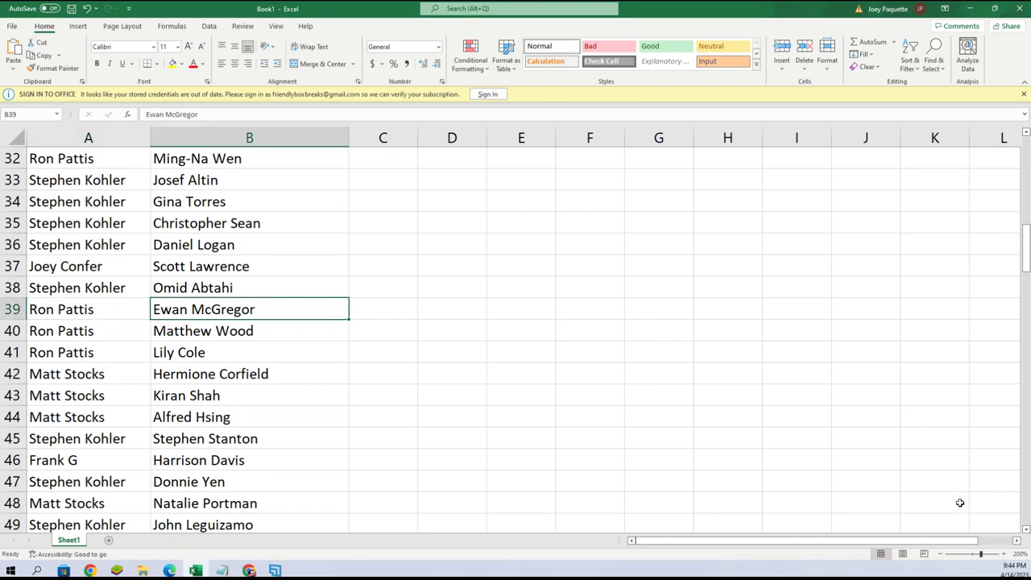
{"action": "left_click", "coordinate": [1026, 532]}
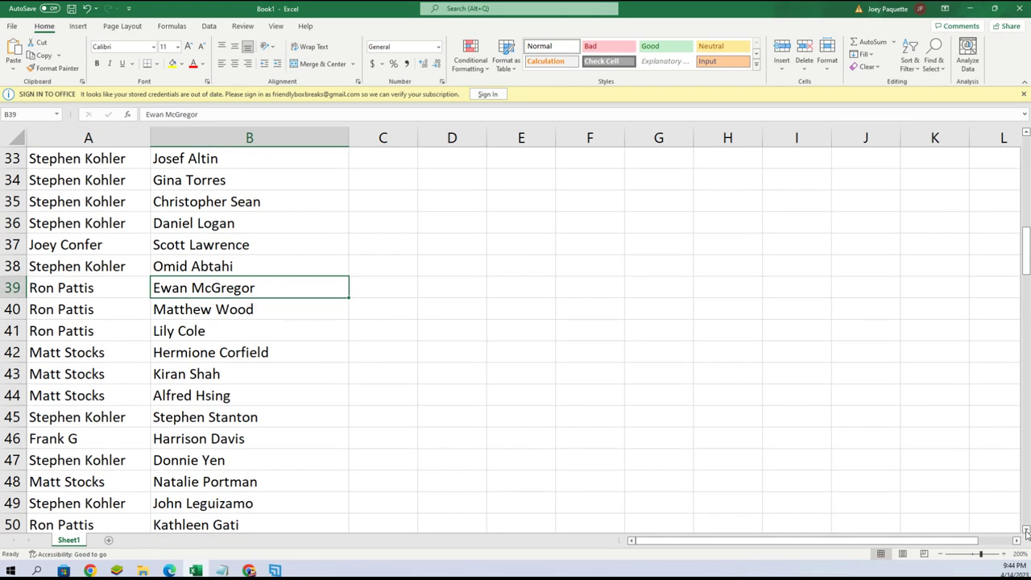
{"action": "left_click", "coordinate": [1026, 531]}
{"action": "left_click", "coordinate": [1026, 531]}
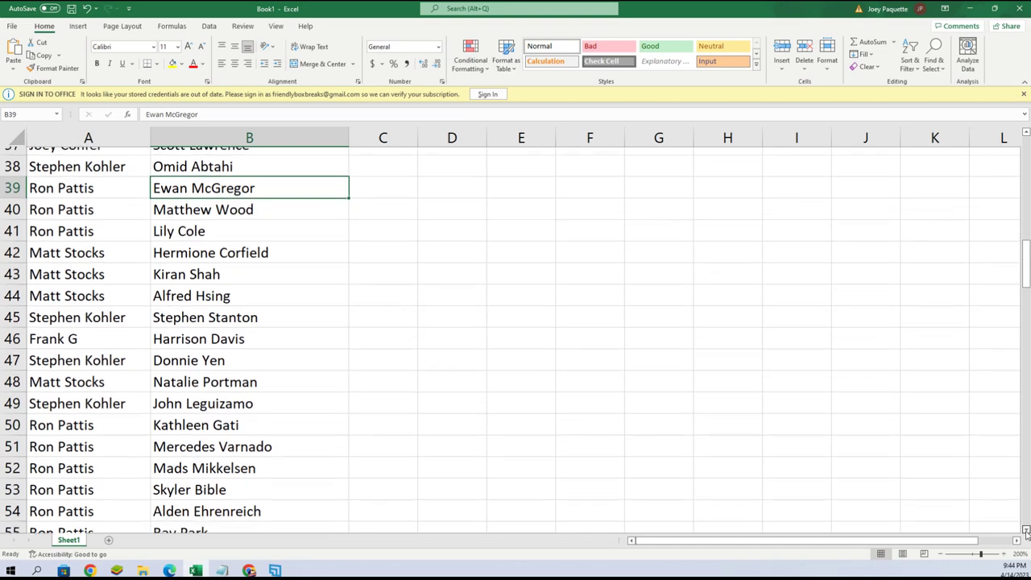
{"action": "left_click", "coordinate": [1026, 532]}
{"action": "left_click", "coordinate": [1026, 531]}
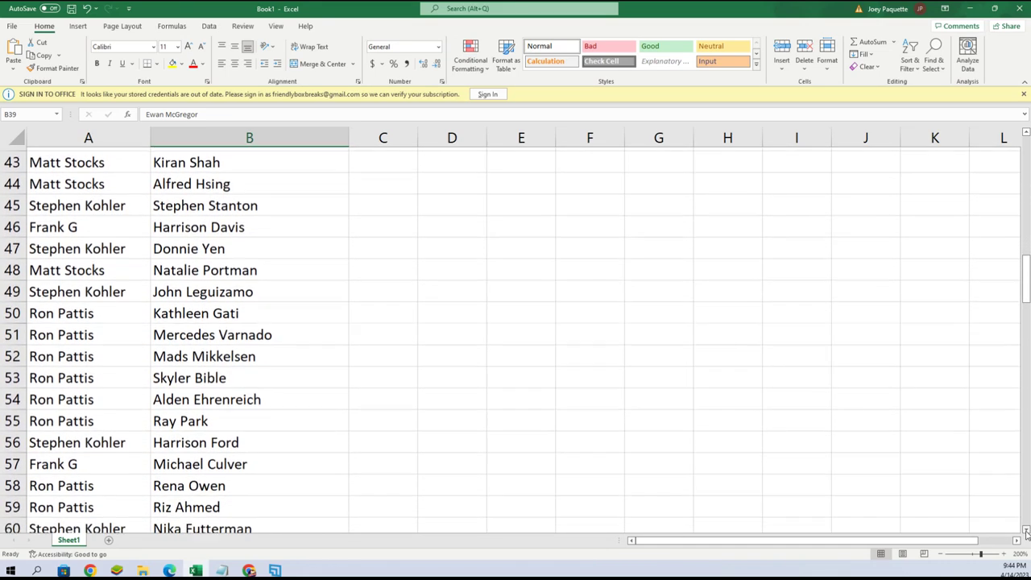
{"action": "left_click", "coordinate": [1026, 531]}
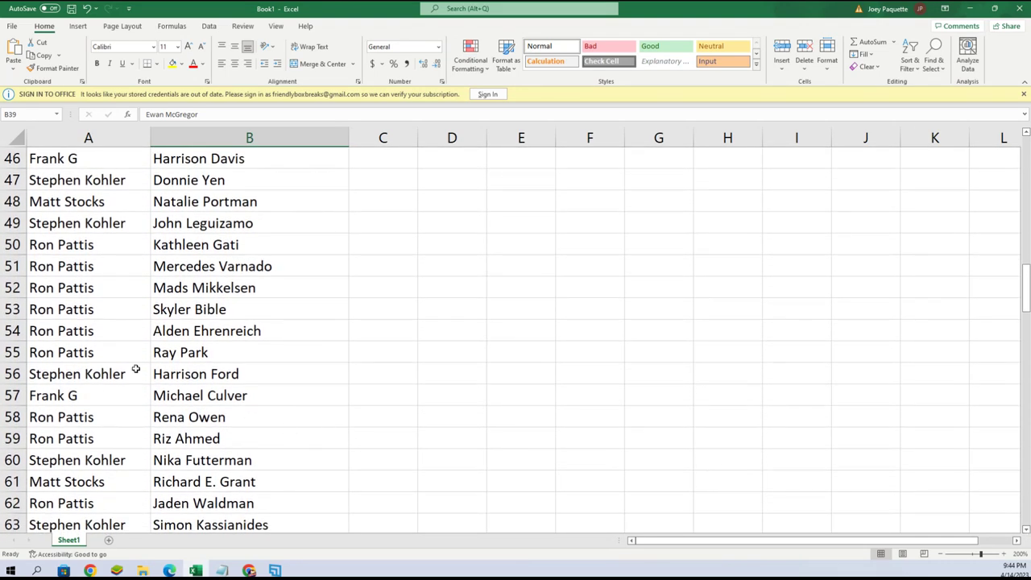
{"action": "left_click", "coordinate": [128, 371]}
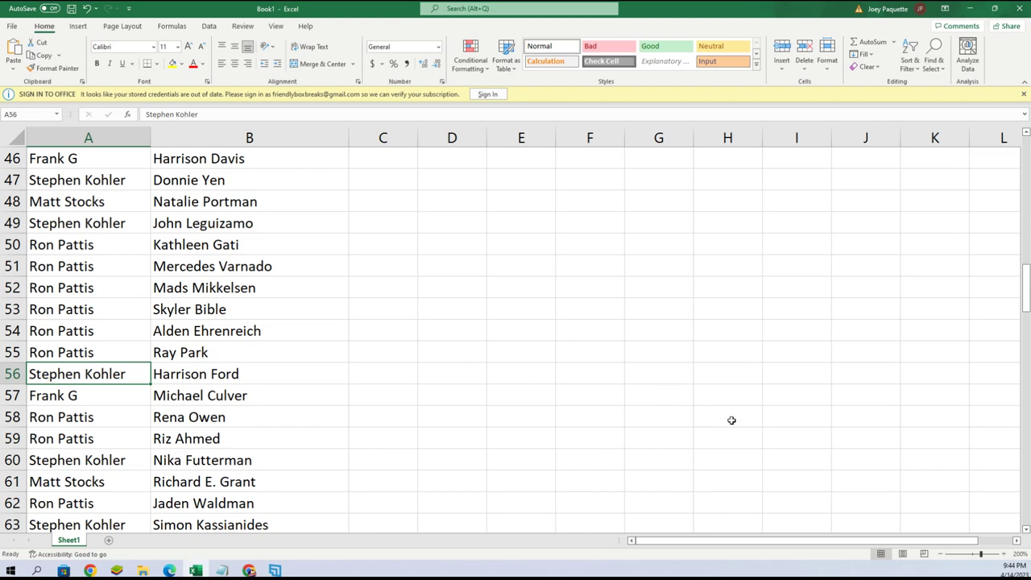
{"action": "left_click", "coordinate": [1027, 531]}
{"action": "left_click", "coordinate": [1026, 532]}
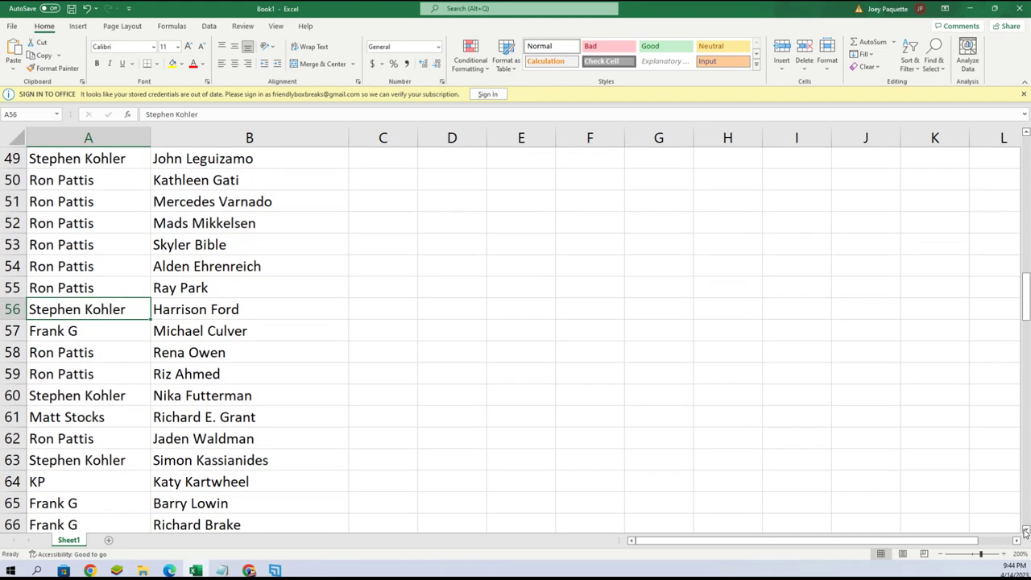
{"action": "left_click", "coordinate": [1026, 532]}
{"action": "left_click", "coordinate": [1026, 532]}
{"action": "left_click", "coordinate": [1026, 532]}
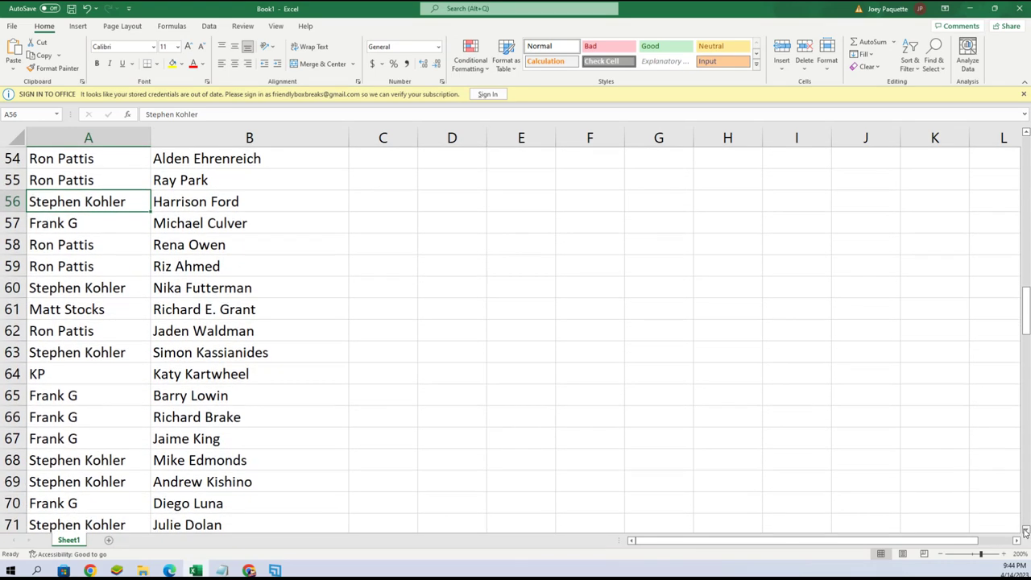
{"action": "left_click", "coordinate": [1027, 531]}
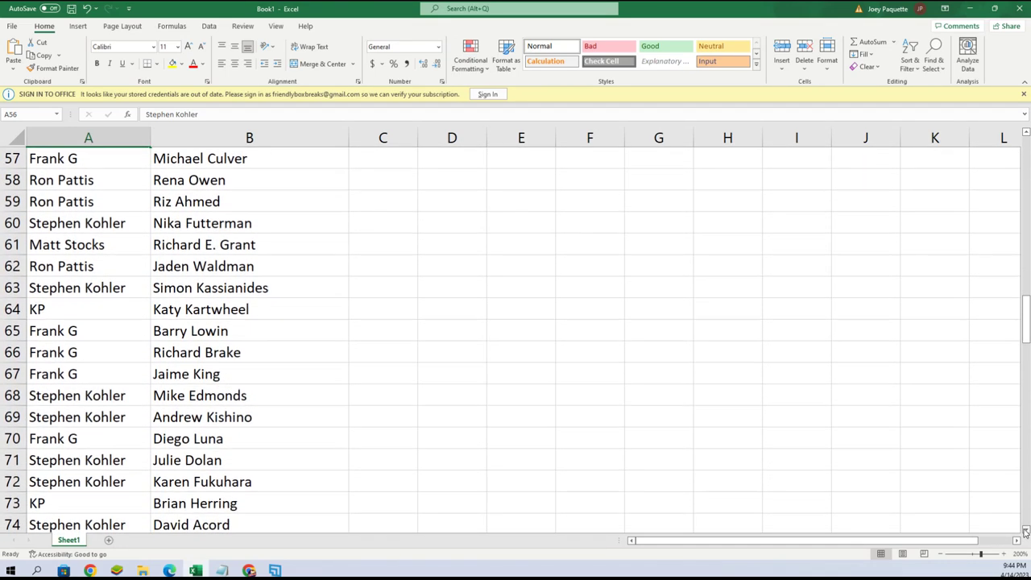
{"action": "left_click", "coordinate": [1026, 532]}
{"action": "left_click", "coordinate": [1026, 532]}
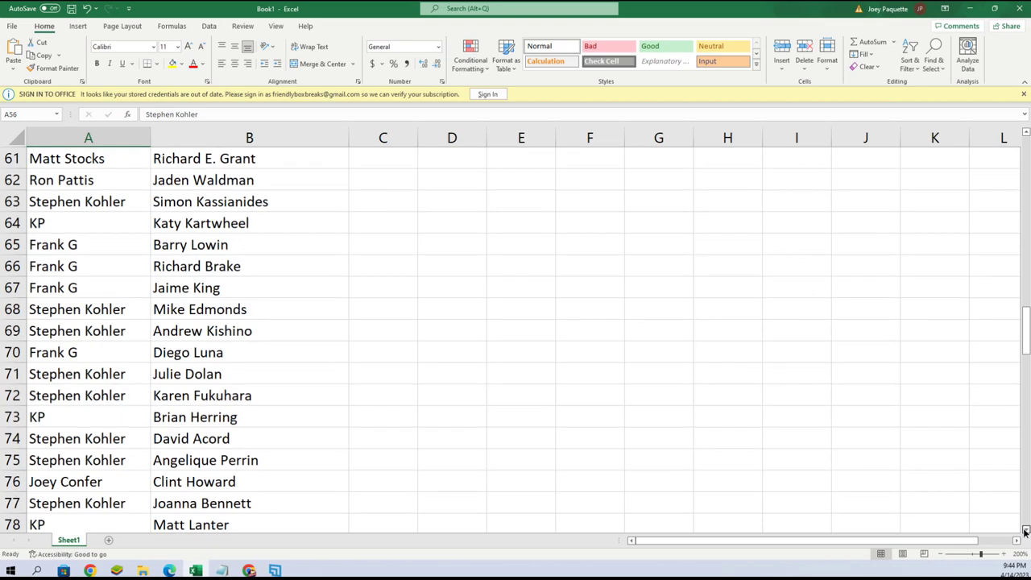
{"action": "left_click", "coordinate": [1026, 532]}
{"action": "left_click", "coordinate": [1026, 531]}
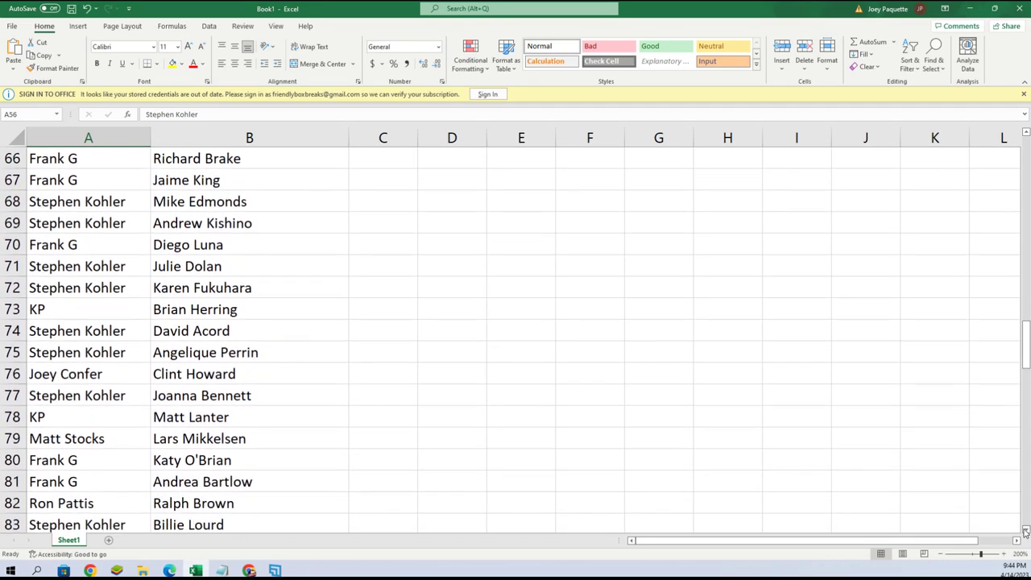
{"action": "left_click", "coordinate": [1026, 531]}
{"action": "left_click", "coordinate": [1026, 531]}
{"action": "left_click", "coordinate": [1026, 532]}
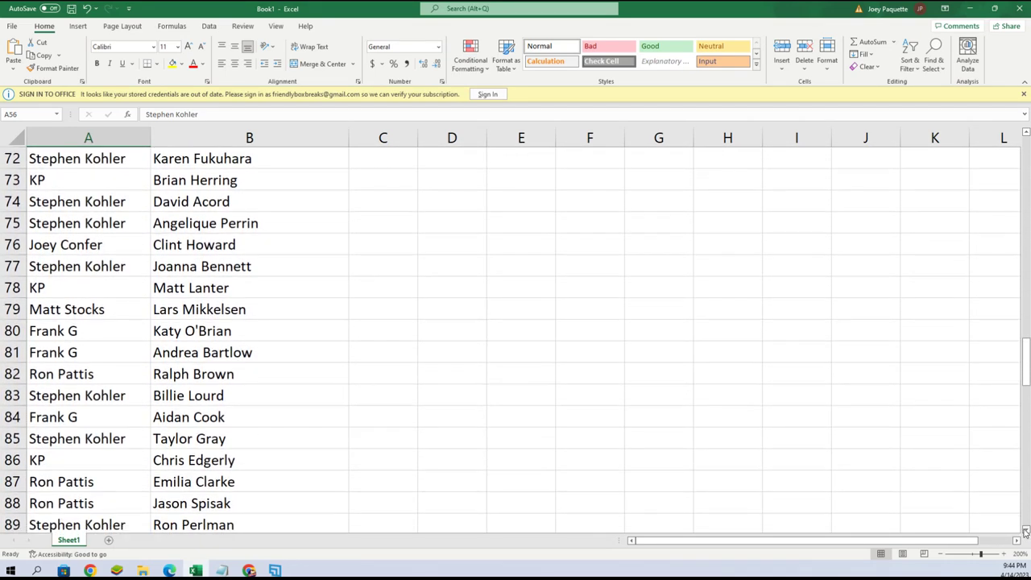
{"action": "left_click", "coordinate": [1026, 532]}
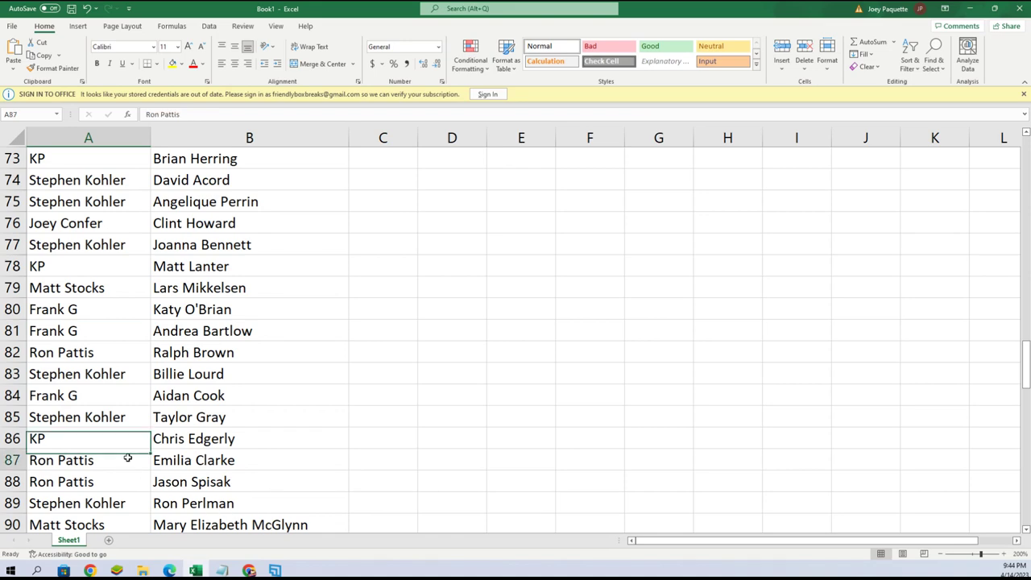
{"action": "left_click", "coordinate": [1026, 532]}
{"action": "left_click", "coordinate": [1026, 531]}
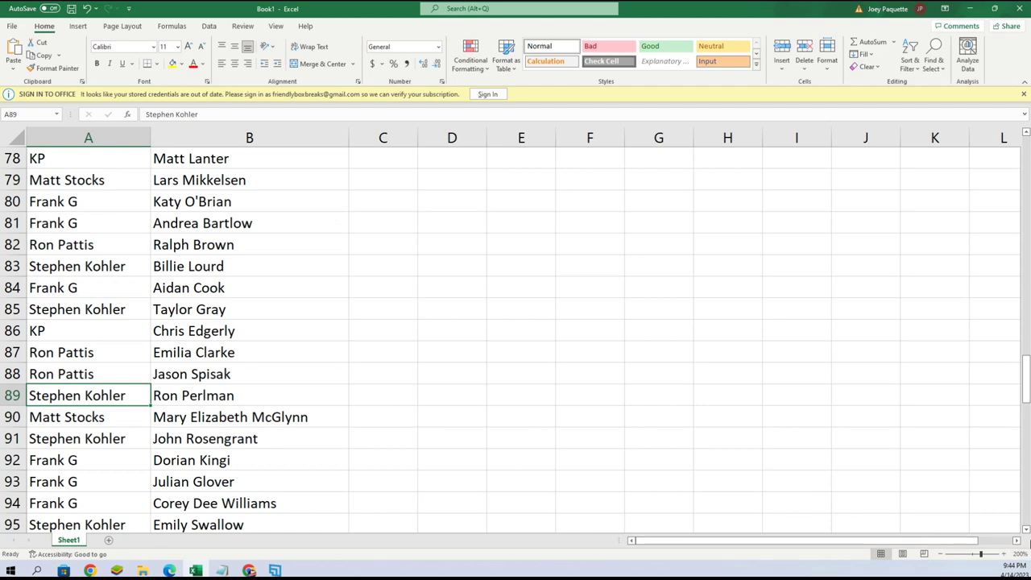
{"action": "double_click", "coordinate": [1026, 531]}
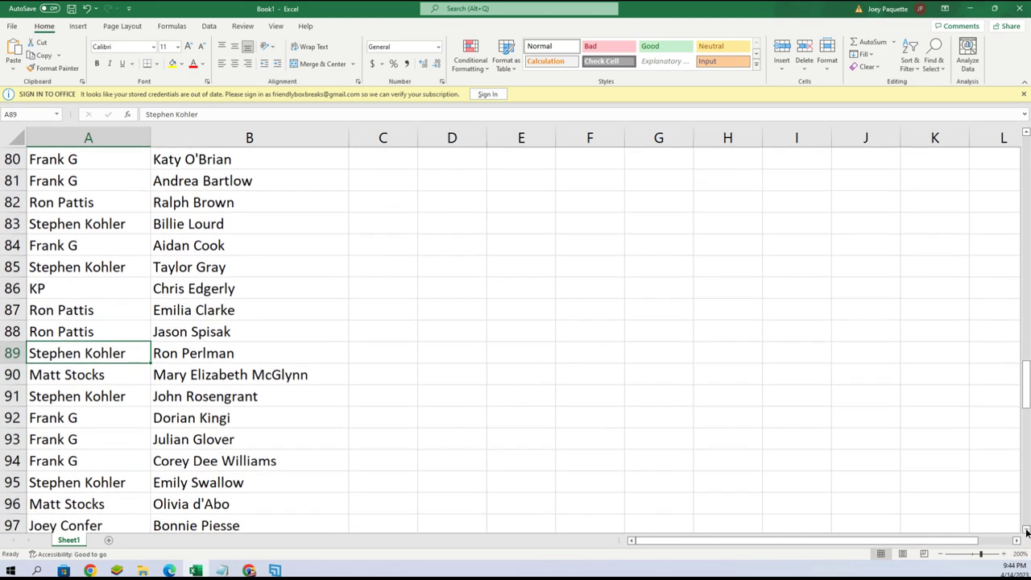
{"action": "double_click", "coordinate": [1026, 531]}
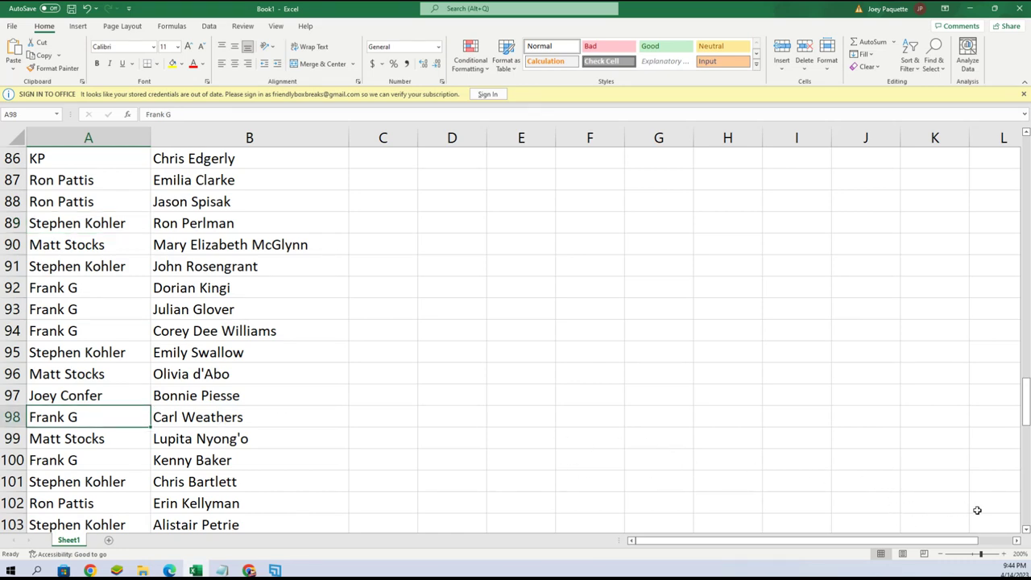
{"action": "left_click", "coordinate": [1026, 532]}
{"action": "double_click", "coordinate": [1026, 532]}
{"action": "left_click", "coordinate": [1026, 531]}
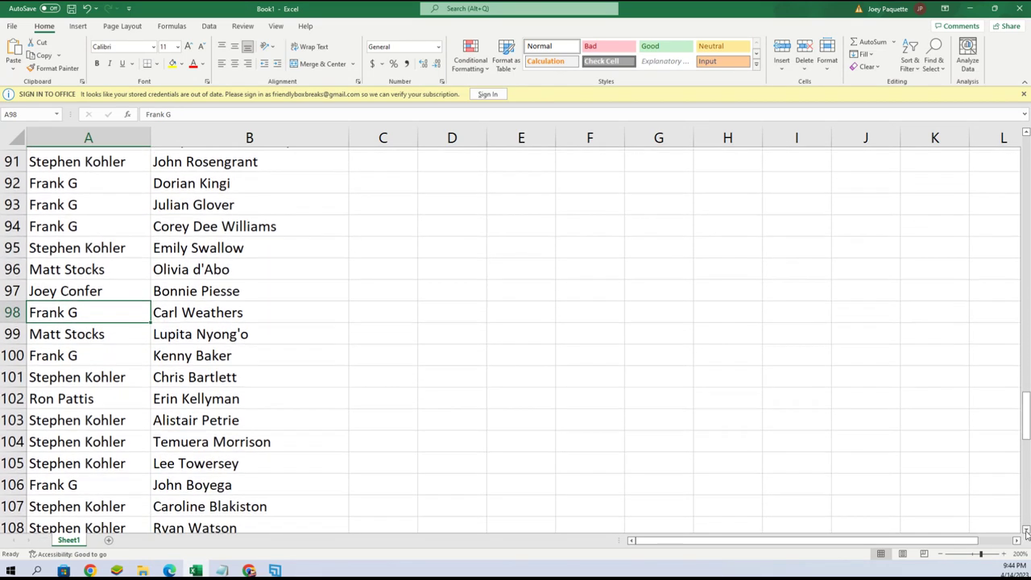
{"action": "double_click", "coordinate": [1026, 531]}
{"action": "left_click", "coordinate": [1026, 532]}
{"action": "double_click", "coordinate": [1026, 531]}
{"action": "left_click", "coordinate": [1026, 532]}
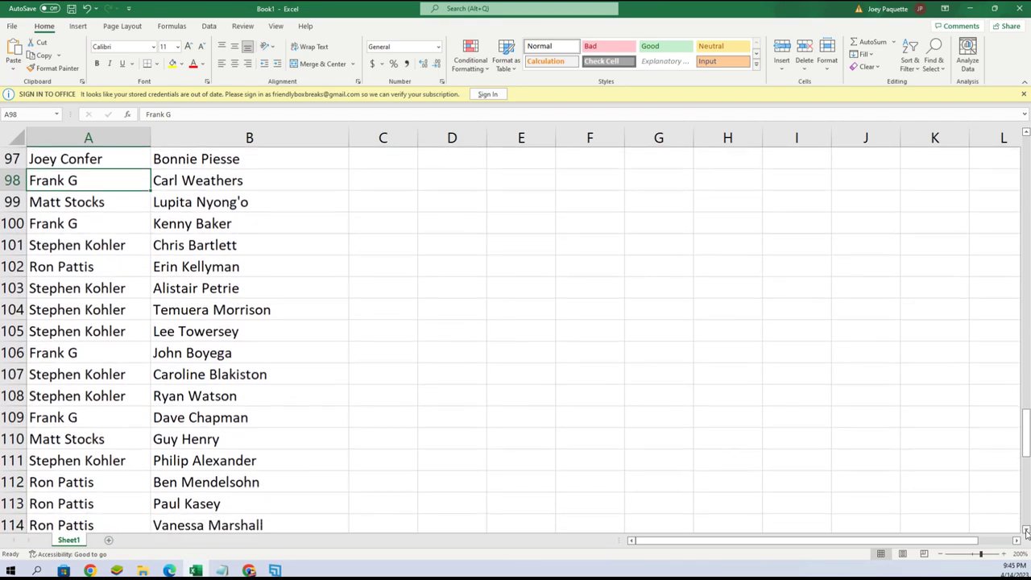
{"action": "left_click", "coordinate": [1026, 532]}
{"action": "double_click", "coordinate": [1027, 531]}
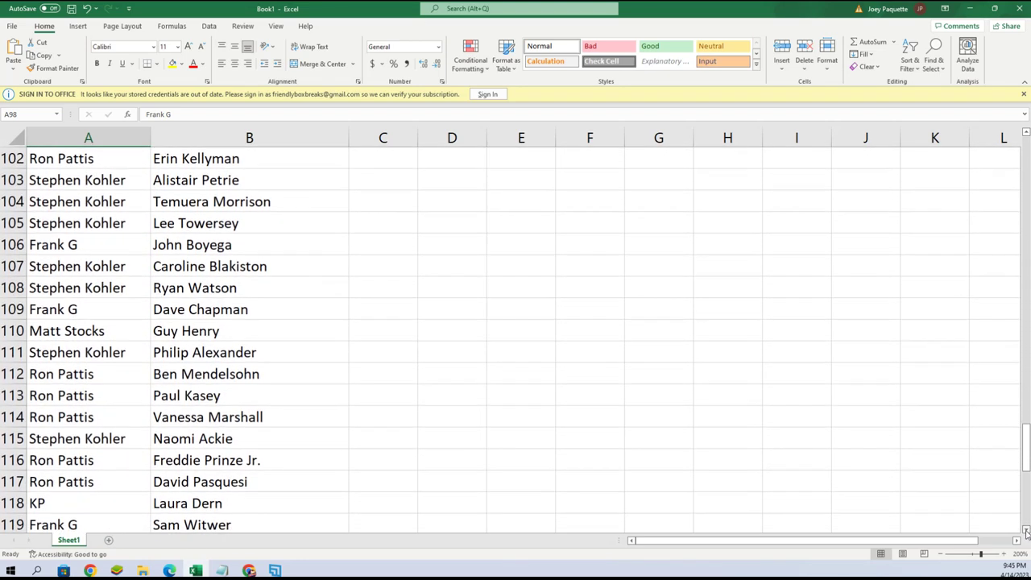
{"action": "left_click", "coordinate": [1026, 532]}
{"action": "double_click", "coordinate": [1026, 531]}
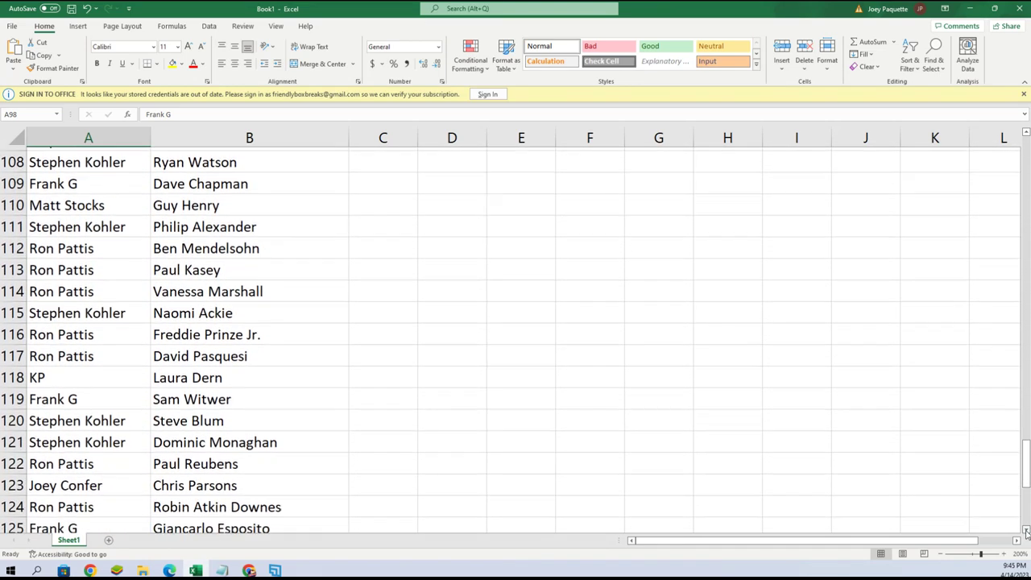
{"action": "left_click", "coordinate": [1026, 532]}
{"action": "double_click", "coordinate": [1026, 532]}
{"action": "left_click", "coordinate": [1026, 531]}
{"action": "double_click", "coordinate": [1026, 531]}
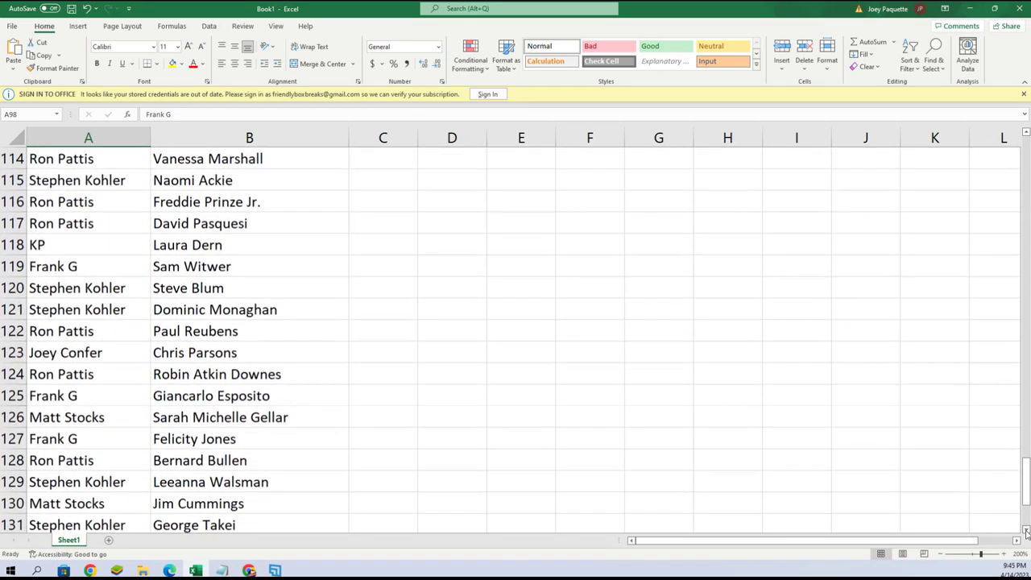
{"action": "left_click", "coordinate": [1026, 531]}
{"action": "double_click", "coordinate": [1026, 531]}
{"action": "left_click", "coordinate": [1026, 531]}
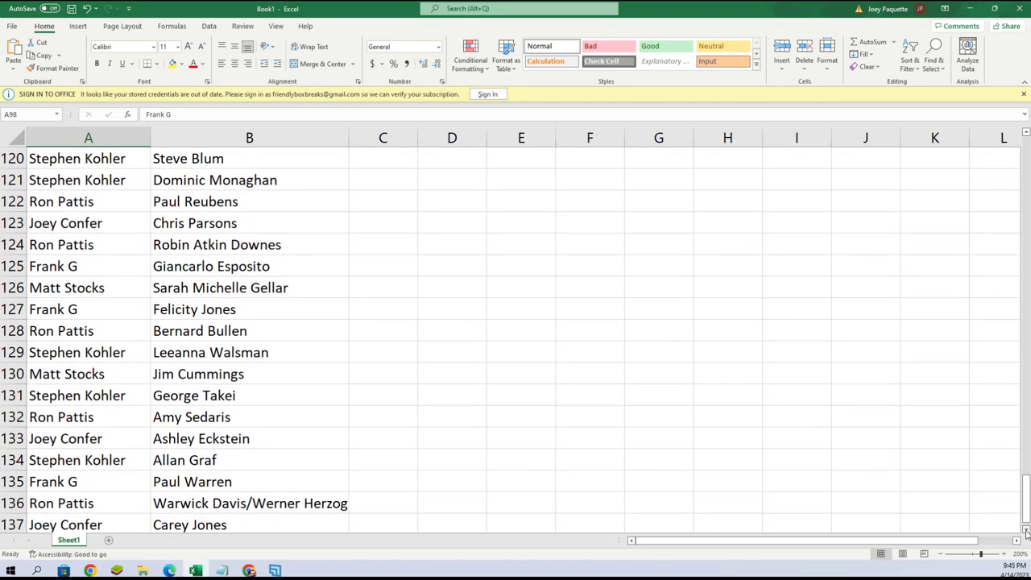
{"action": "left_click", "coordinate": [1026, 531]}
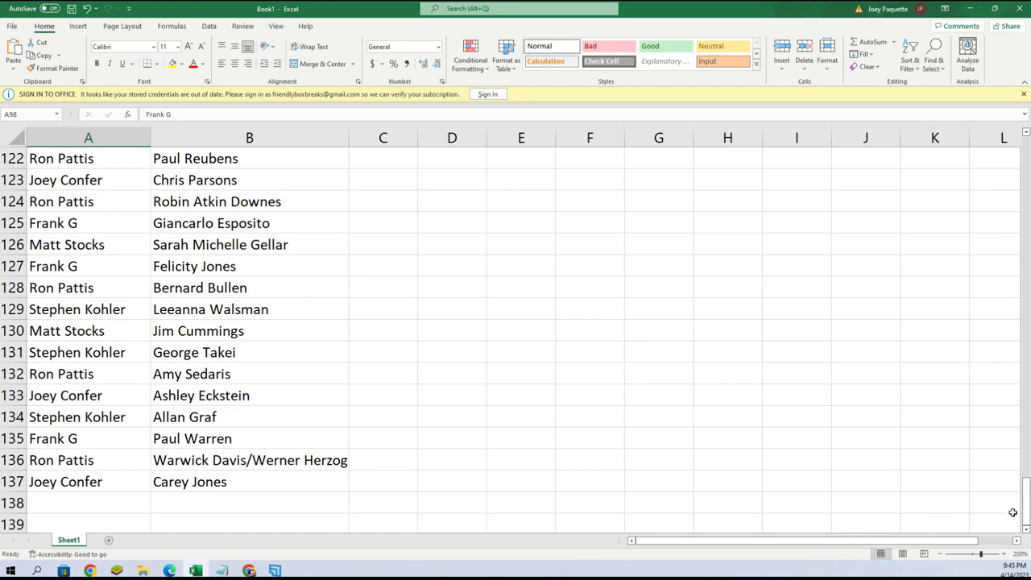
Zoom out to 150% and select the whole sheet.
{"action": "left_click", "coordinate": [941, 556]}
{"action": "left_click", "coordinate": [941, 555]}
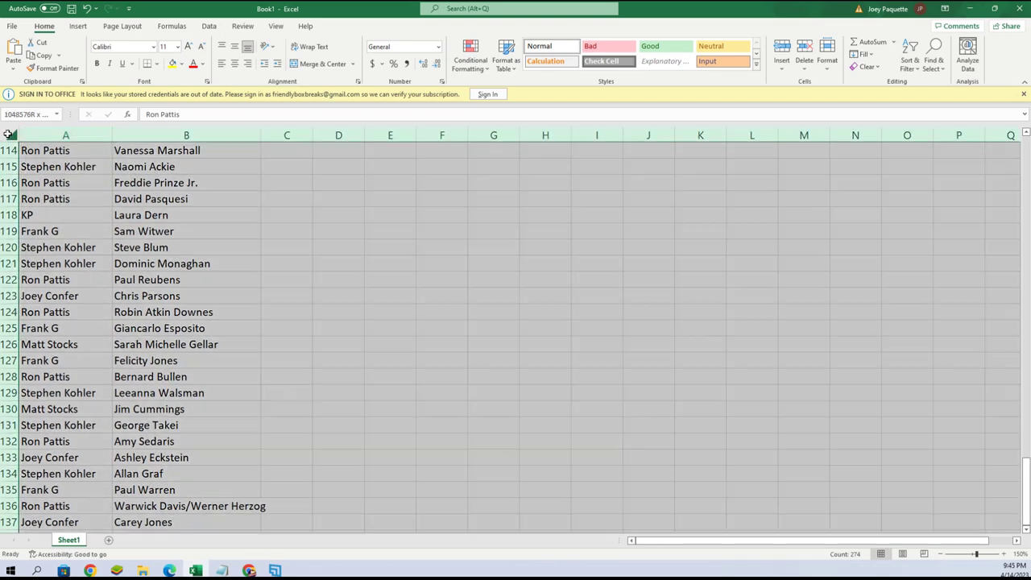
{"action": "left_click", "coordinate": [6, 135]}
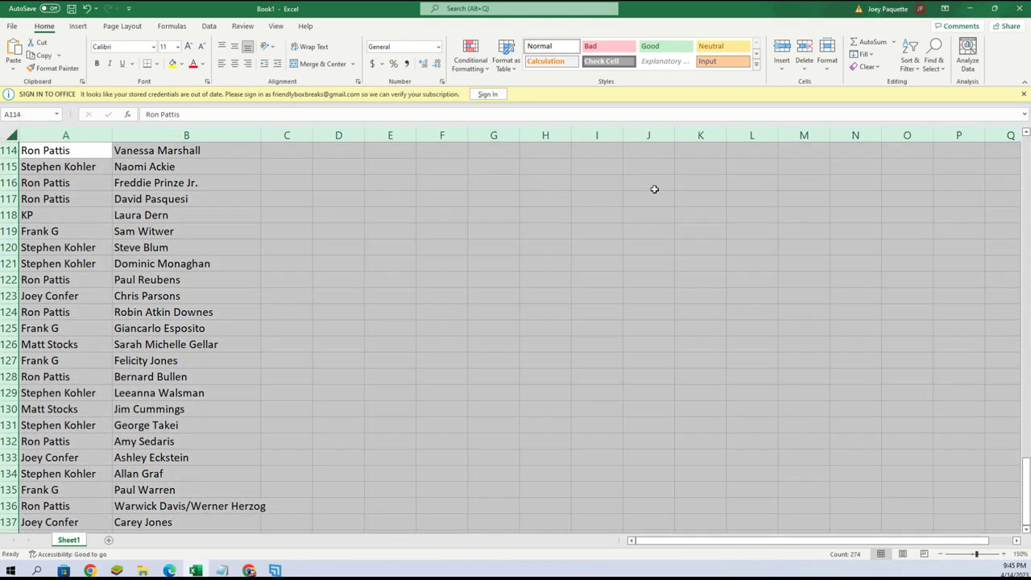
Try a Sort A to Z, undo it, and bring the Sort & Filter choices back up.
{"action": "left_click", "coordinate": [912, 74]}
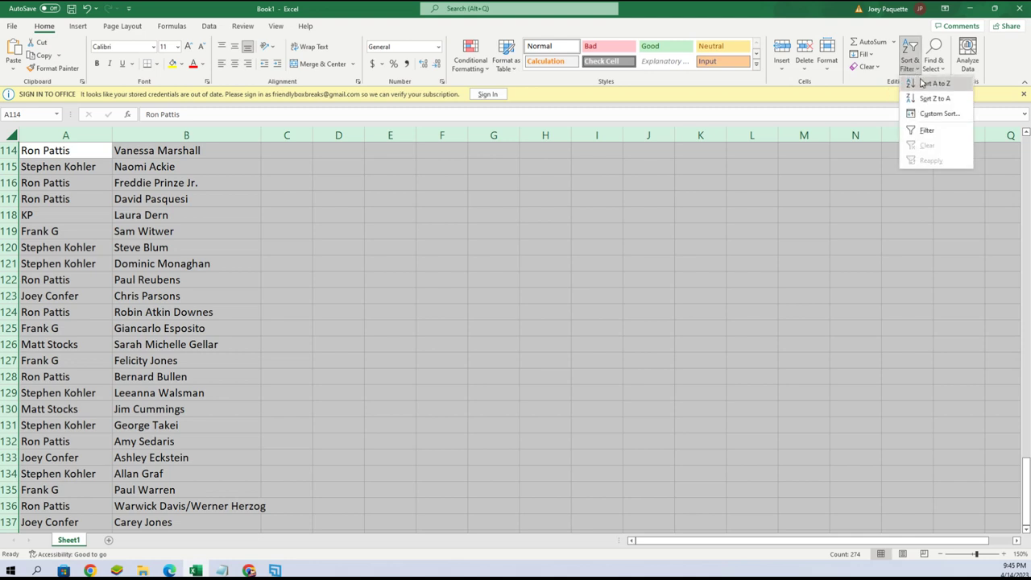
{"action": "left_click", "coordinate": [926, 83]}
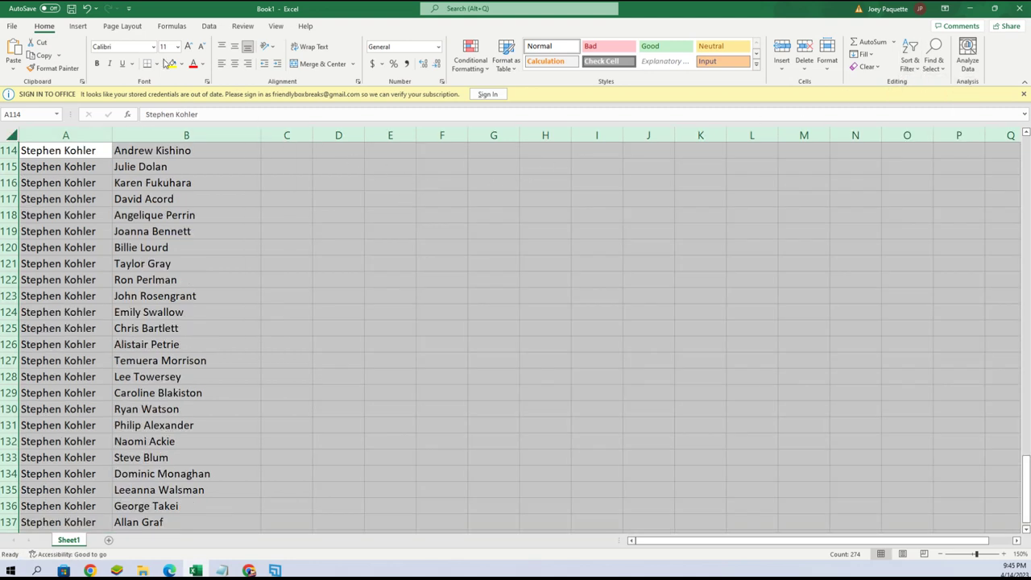
{"action": "left_click", "coordinate": [87, 8]}
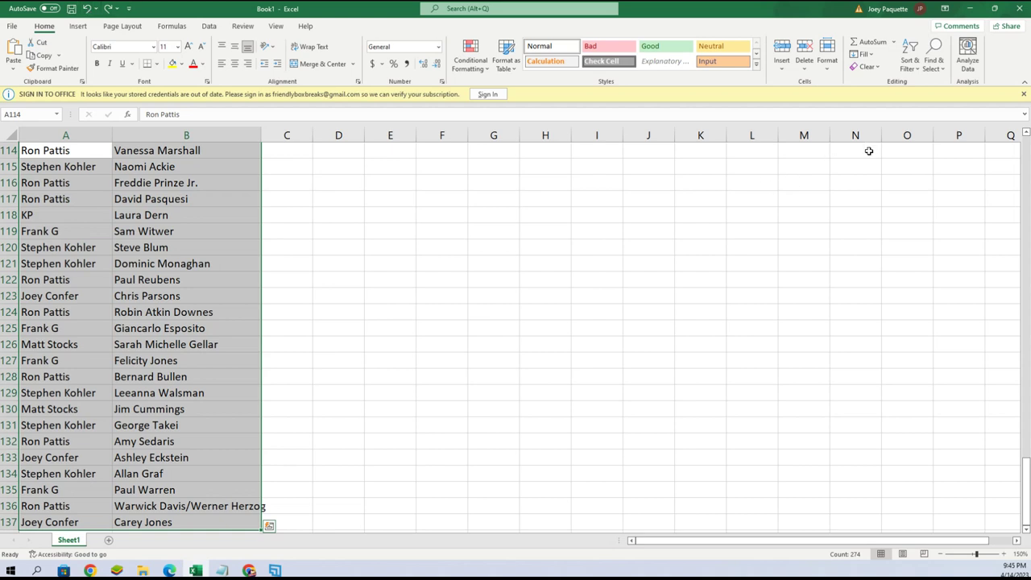
{"action": "left_click", "coordinate": [910, 62]}
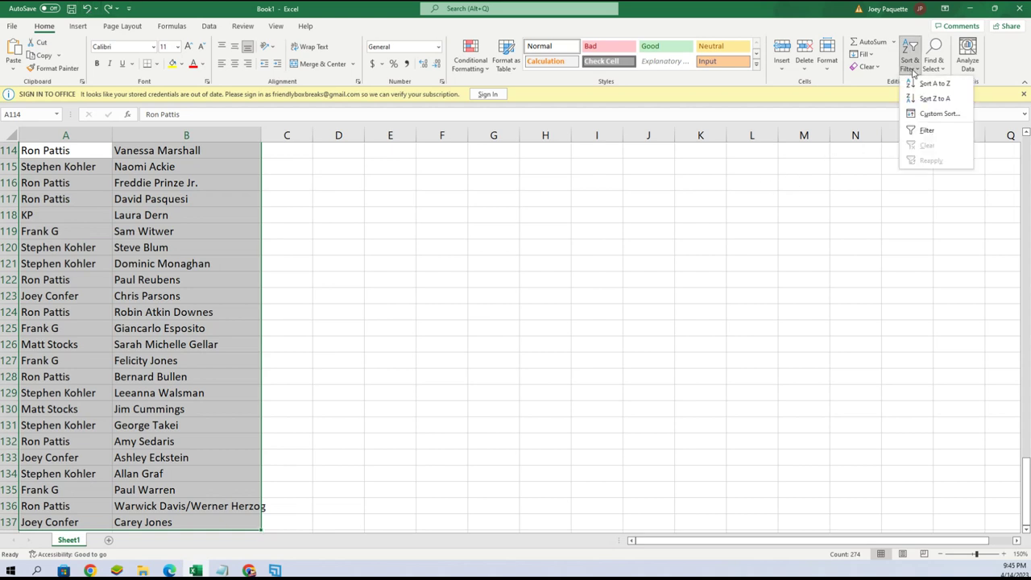
Custom-sort by Column B, Cell Values, A to Z, then return to row 1.
{"action": "left_click", "coordinate": [935, 114]}
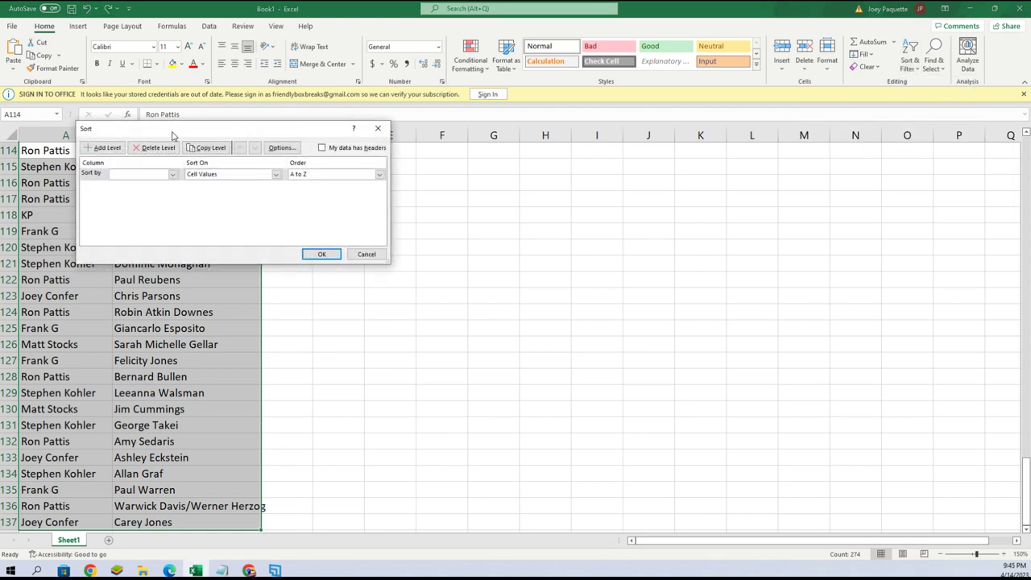
{"action": "left_click_drag", "start_coordinate": [172, 136], "coordinate": [345, 147]}
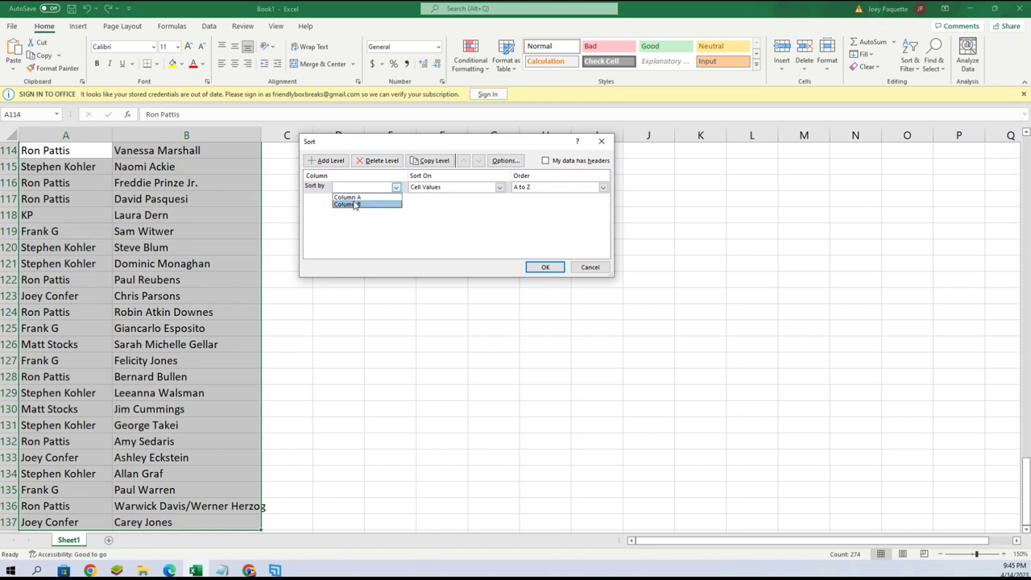
{"action": "left_click", "coordinate": [545, 269]}
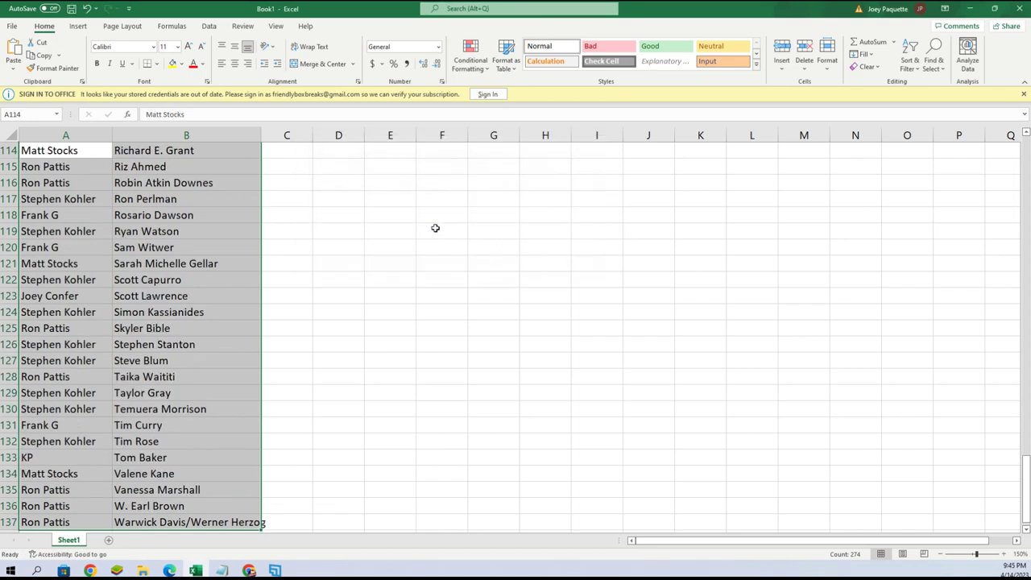
{"action": "scroll", "coordinate": [238, 214], "scroll_direction": "up", "scroll_amount": 1}
{"action": "scroll", "coordinate": [230, 218], "scroll_direction": "up", "scroll_amount": 3}
{"action": "scroll", "coordinate": [223, 218], "scroll_direction": "up", "scroll_amount": 8}
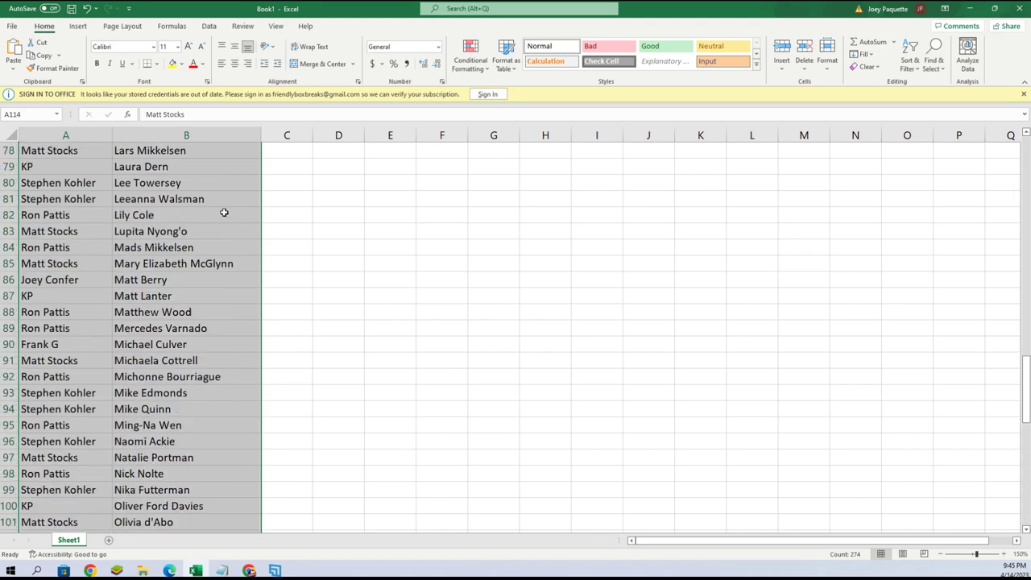
{"action": "scroll", "coordinate": [223, 209], "scroll_direction": "up", "scroll_amount": 8}
{"action": "scroll", "coordinate": [227, 210], "scroll_direction": "up", "scroll_amount": 4}
{"action": "scroll", "coordinate": [230, 202], "scroll_direction": "up", "scroll_amount": 7}
{"action": "scroll", "coordinate": [234, 200], "scroll_direction": "up", "scroll_amount": 7}
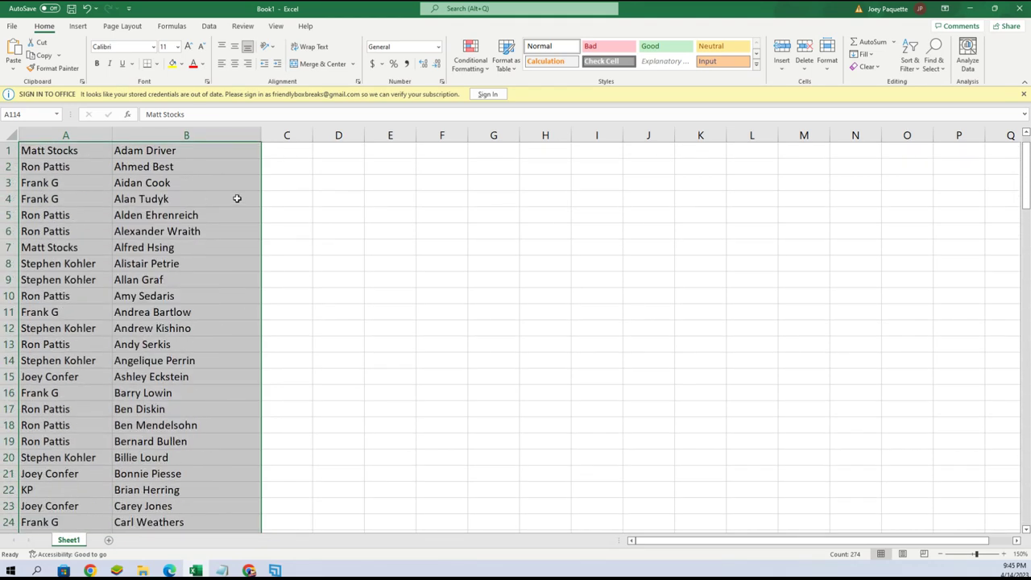
{"action": "left_click", "coordinate": [329, 214]}
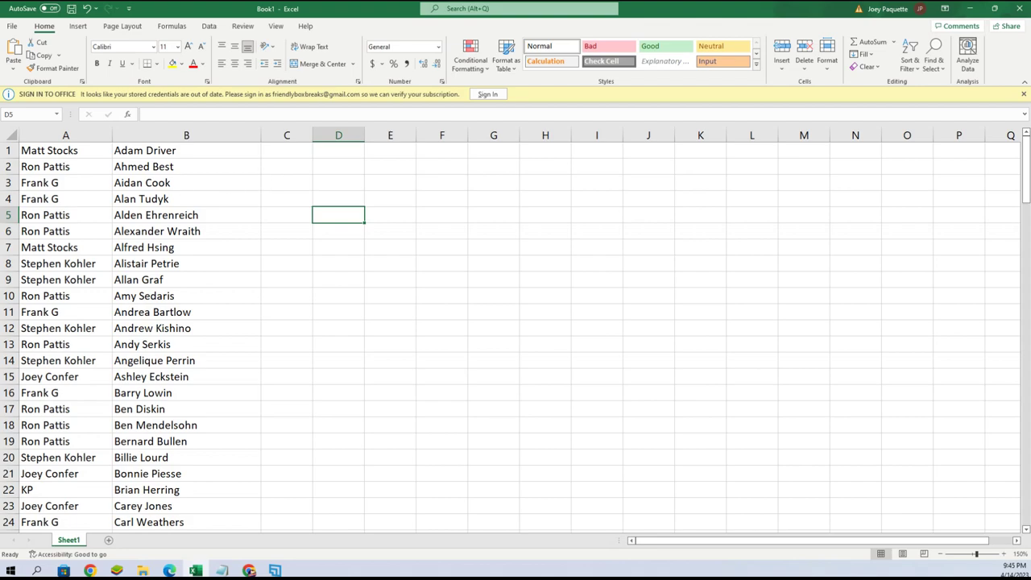